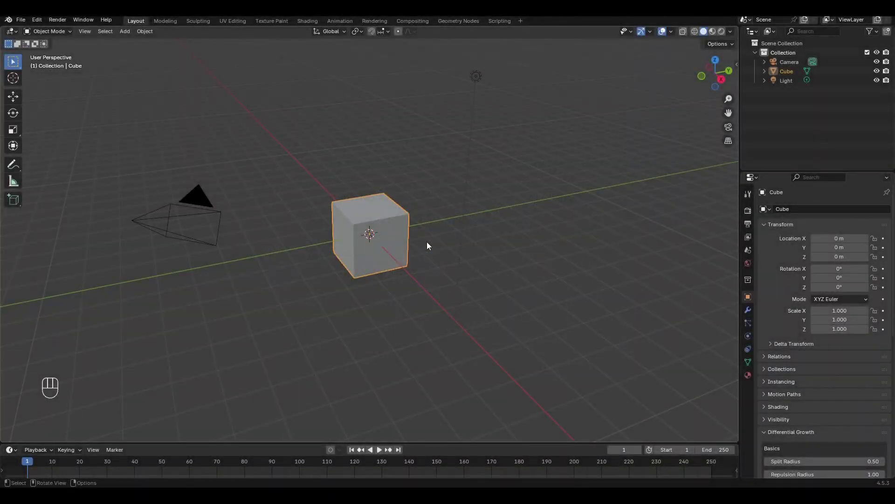
Select and delete the default camera, cube and light to empty the scene
{"action": "key", "text": "a"}
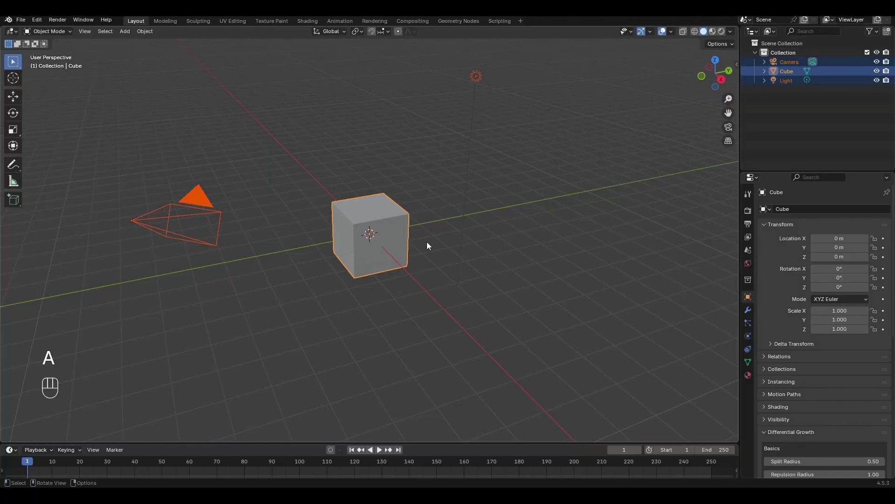
{"action": "key", "text": "Delete"}
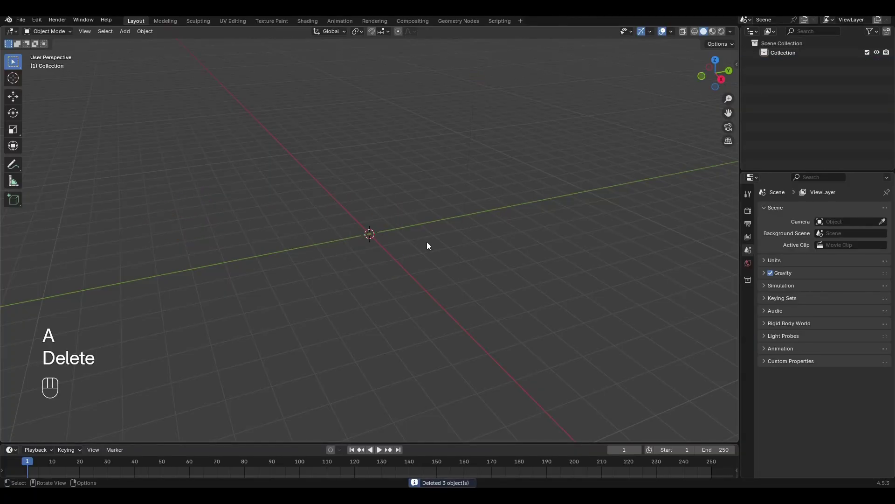
{"action": "key", "text": "shift+a"}
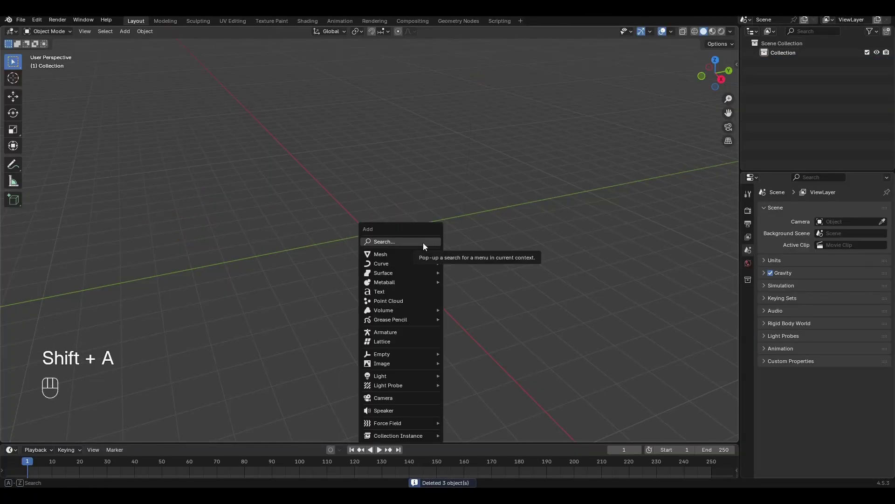
Add a text object, view it from the top, and change its text to '20'
{"action": "left_click", "coordinate": [401, 292]}
{"action": "key", "text": "KP_Decimal"}
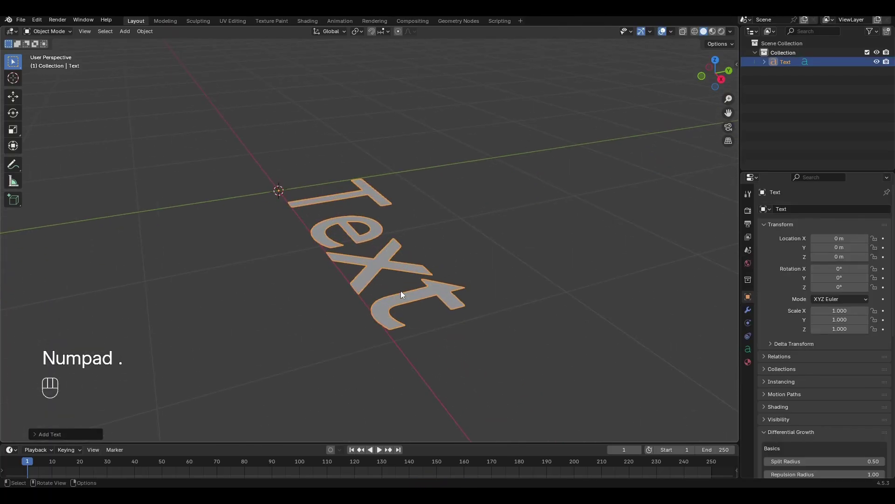
{"action": "key", "text": "KP_7"}
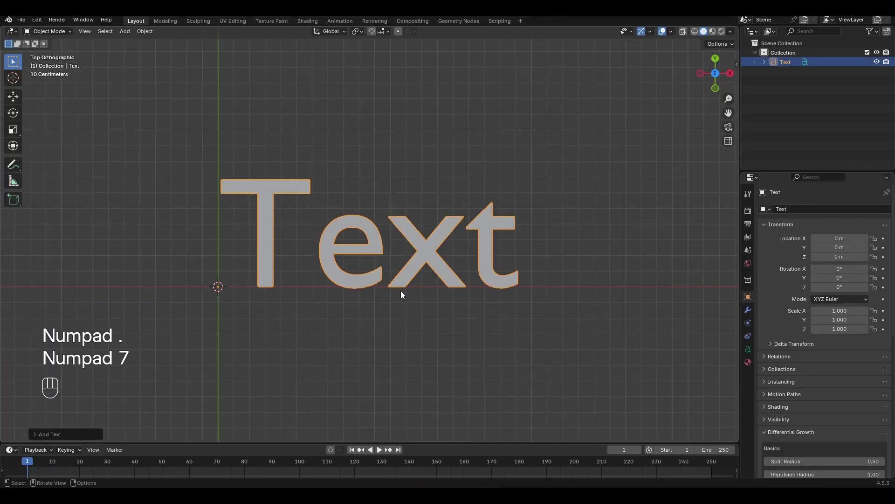
{"action": "key", "text": "Tab"}
{"action": "key", "text": "BackSpace"}
{"action": "key", "text": "BackSpace"}
{"action": "key", "text": "BackSpace"}
{"action": "key", "text": "BackSpace"}
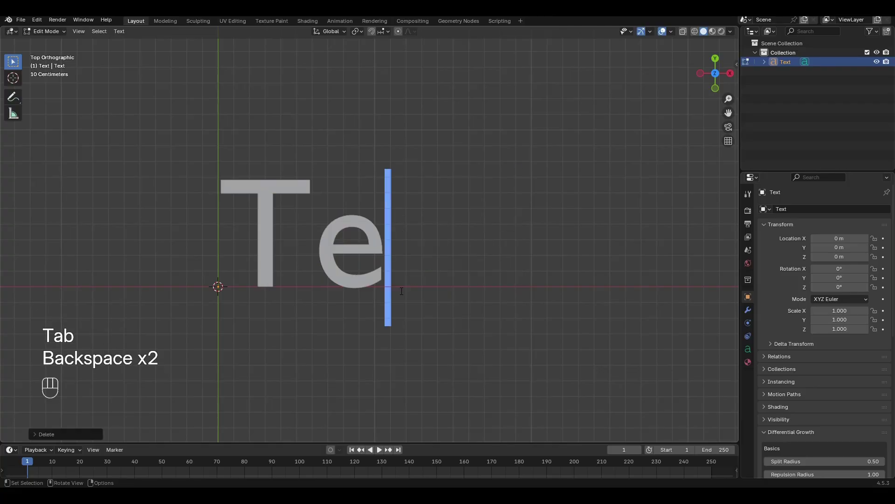
{"action": "type", "text": "20"}
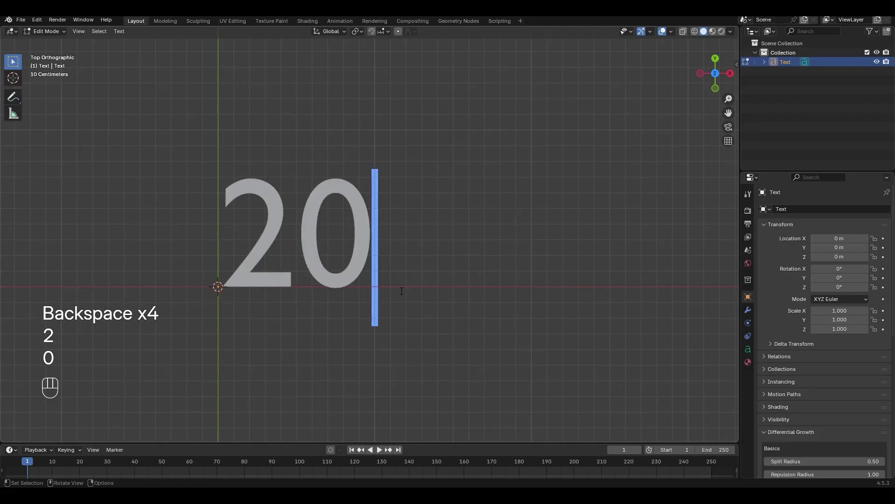
{"action": "key", "text": "Tab"}
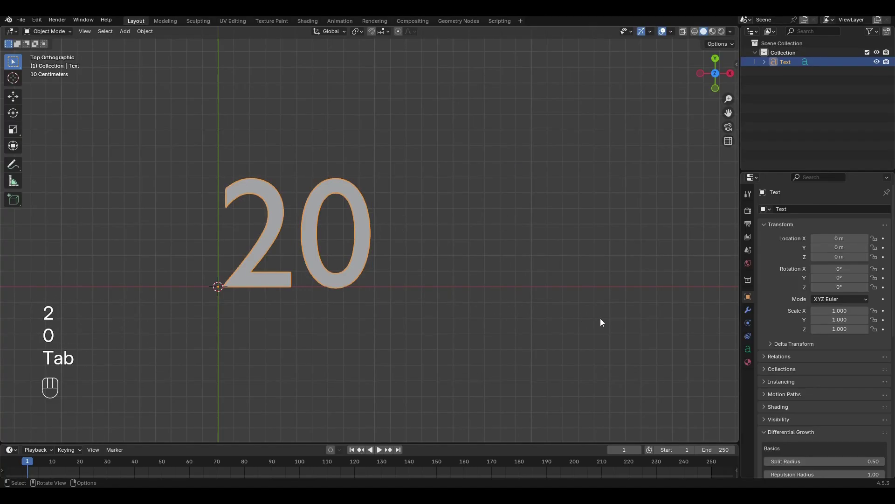
Center-align the 20, set font size 2, and load Montserrat ExtraBold as its regular font
{"action": "left_click", "coordinate": [748, 347]}
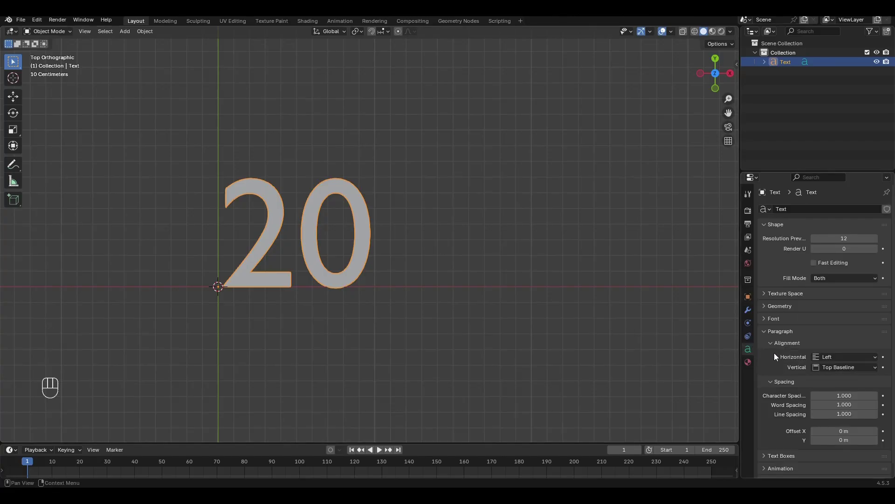
{"action": "left_click", "coordinate": [827, 357]}
{"action": "left_click", "coordinate": [827, 378]}
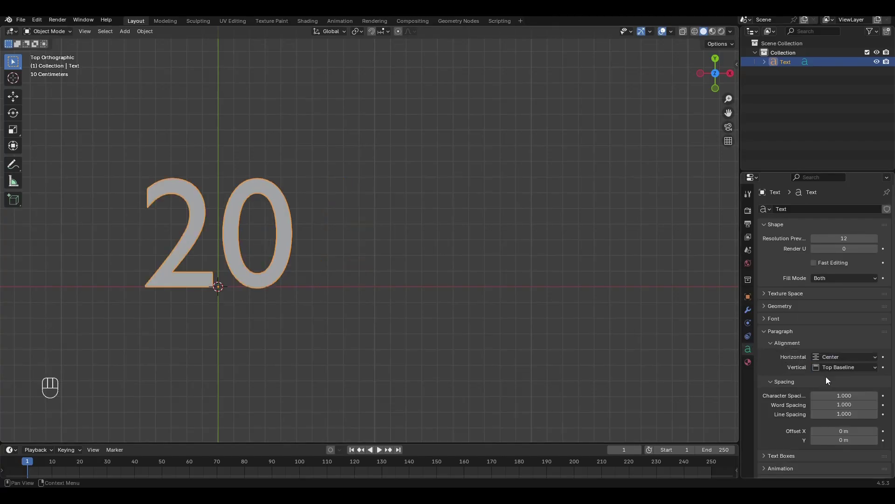
{"action": "left_click", "coordinate": [784, 319]}
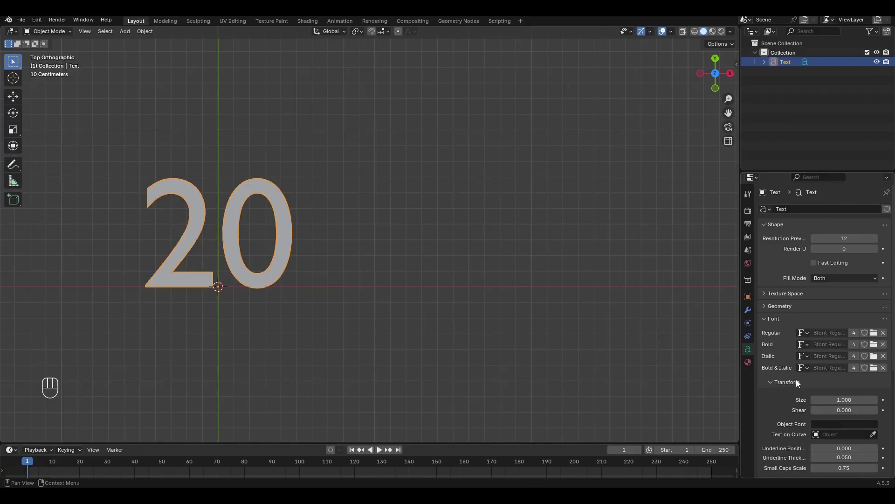
{"action": "left_click", "coordinate": [829, 401]}
{"action": "type", "text": "2"}
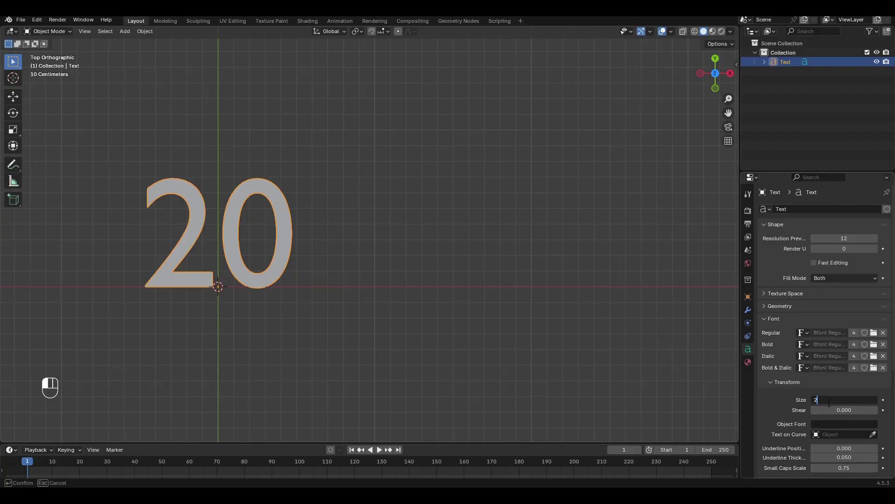
{"action": "key", "text": "Return"}
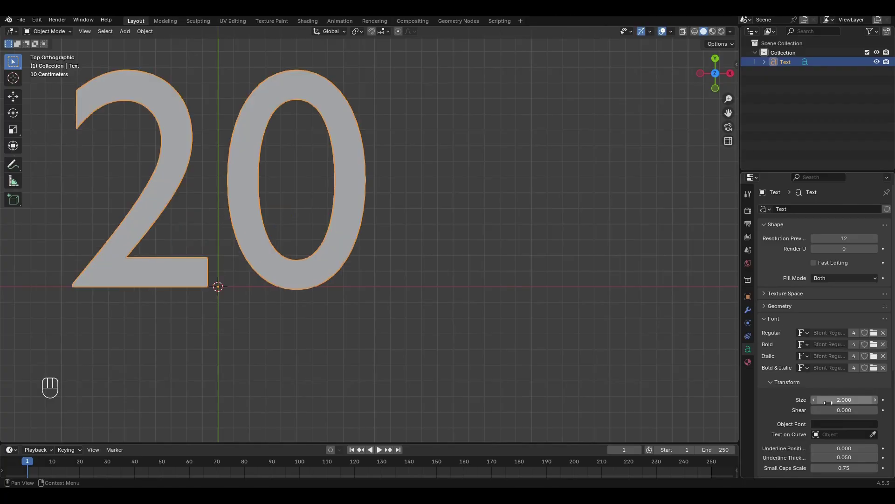
{"action": "left_click", "coordinate": [873, 332]}
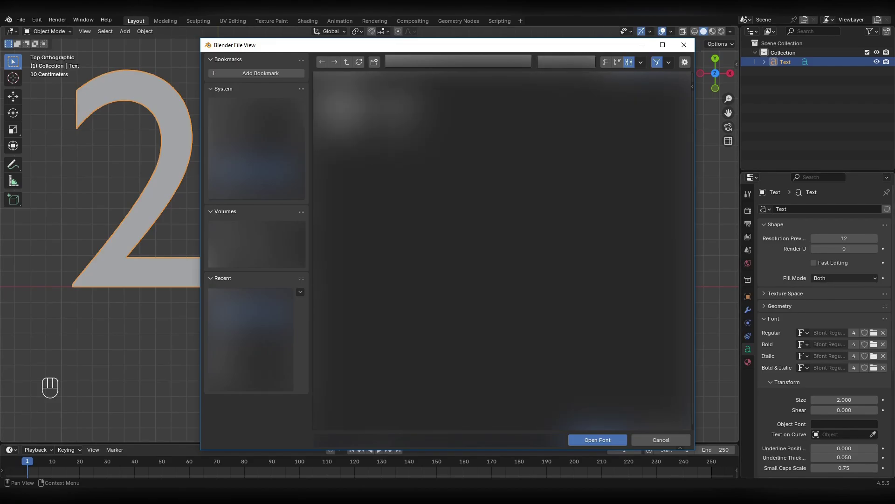
{"action": "double_click", "coordinate": [342, 110]}
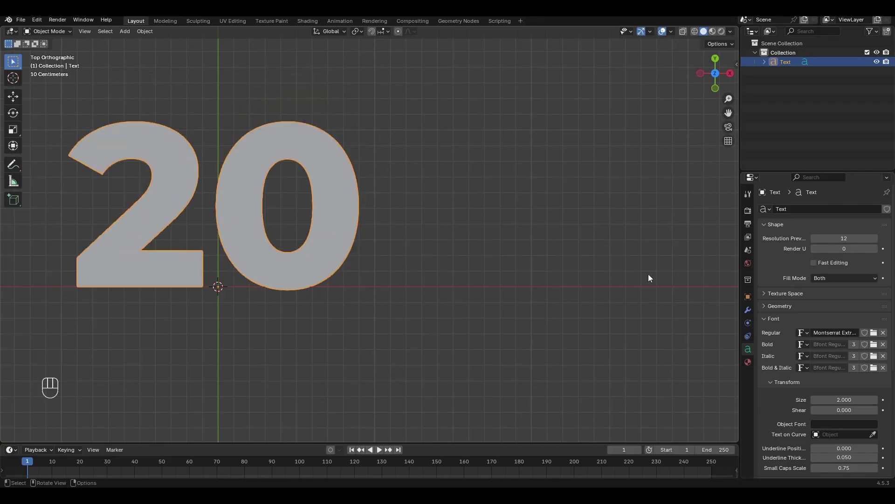
Raise the 20's Extrude value toward 0.1 m to give the digits thickness
{"action": "left_click", "coordinate": [775, 306]}
{"action": "middle_click_drag", "start_coordinate": [359, 277], "coordinate": [477, 226]}
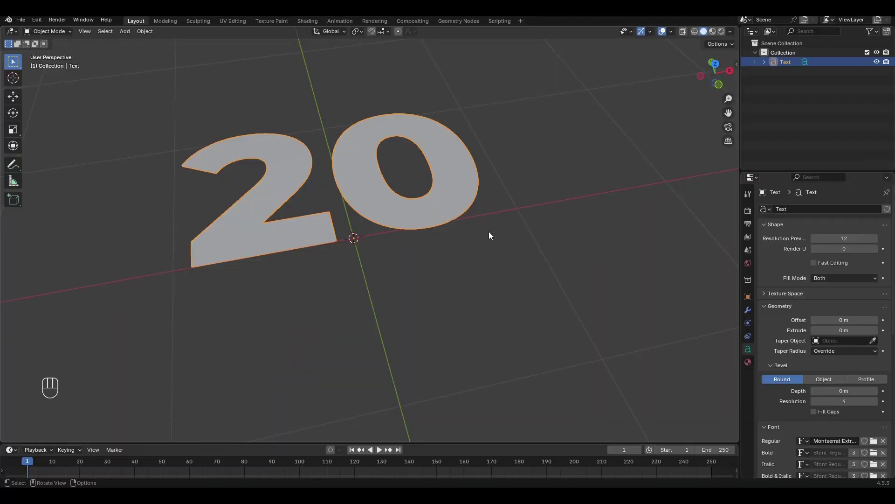
{"action": "left_click", "coordinate": [876, 330]}
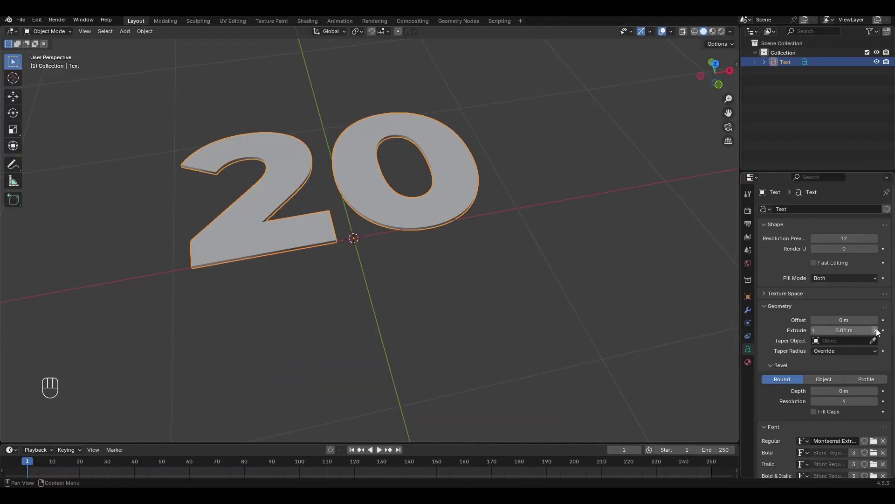
{"action": "left_click", "coordinate": [875, 330]}
{"action": "left_click", "coordinate": [876, 330]}
{"action": "left_click", "coordinate": [876, 330]}
{"action": "left_click", "coordinate": [875, 330]}
{"action": "left_click", "coordinate": [876, 330]}
{"action": "left_click", "coordinate": [876, 330]}
{"action": "left_click", "coordinate": [876, 331]}
{"action": "left_click", "coordinate": [876, 330]}
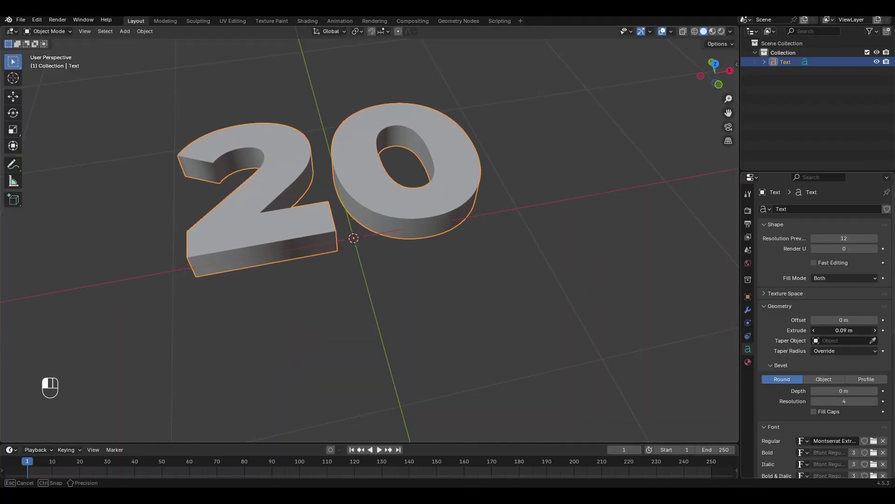
{"action": "left_click", "coordinate": [876, 330]}
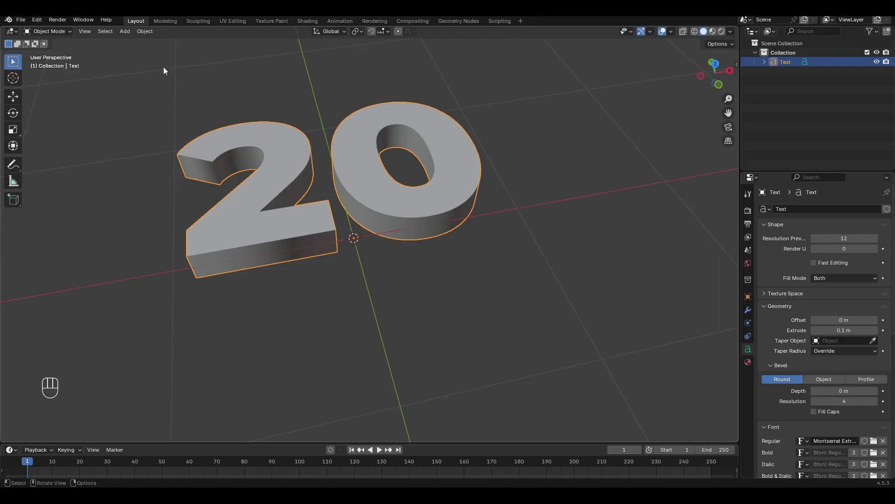
Convert the 20 text object into a mesh
{"action": "left_click", "coordinate": [144, 32]}
{"action": "mouse_move", "coordinate": [173, 302]}
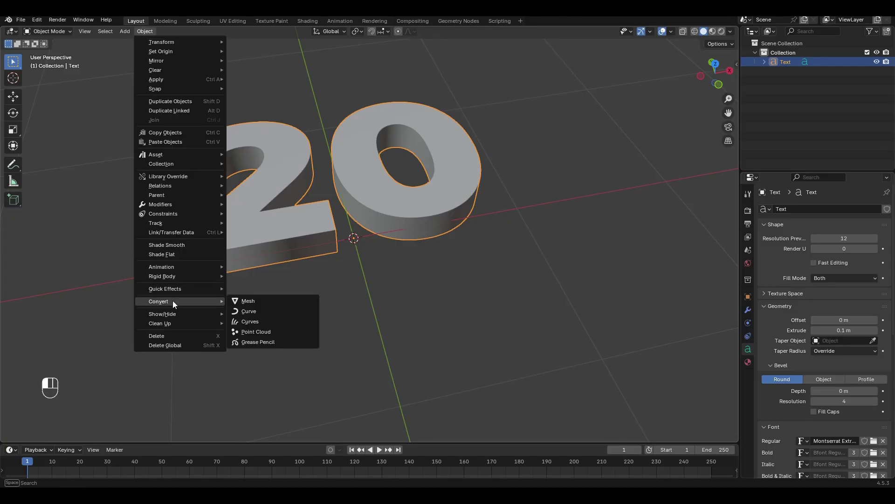
{"action": "left_click", "coordinate": [246, 300]}
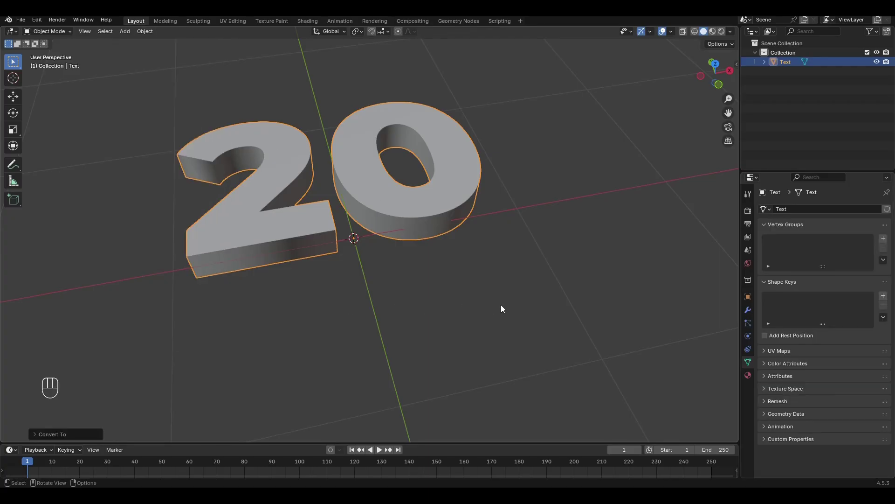
Apply all transforms to the 20 mesh
{"action": "left_click", "coordinate": [747, 310]}
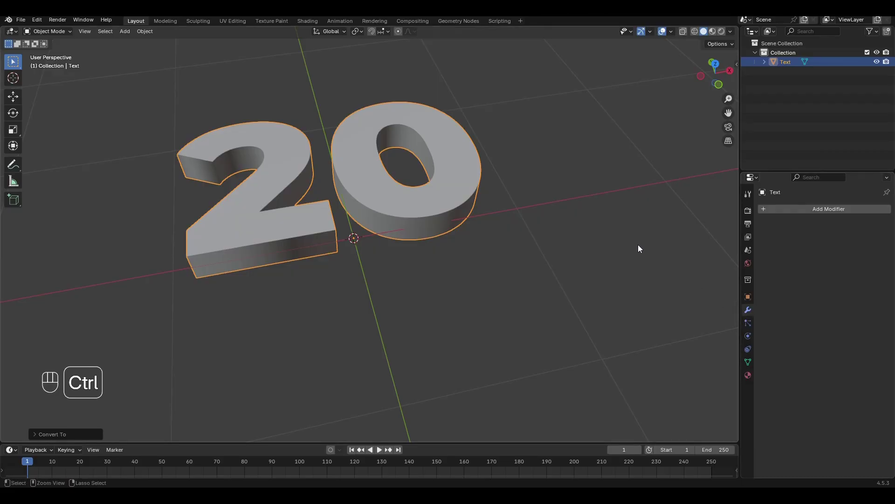
{"action": "key", "text": "ctrl+a"}
{"action": "left_click", "coordinate": [622, 272]}
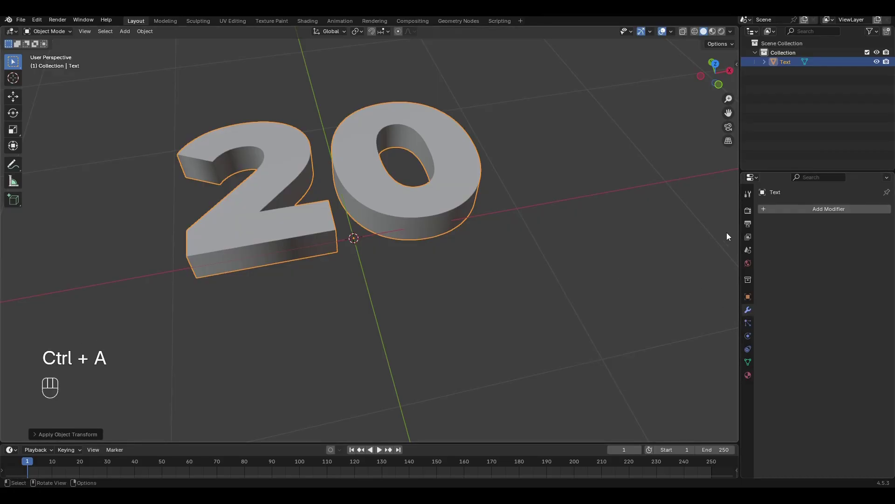
Add a Sharp-mode Remesh with octree depth 8, disconnected parts kept, and smooth shading
{"action": "left_click", "coordinate": [777, 208]}
{"action": "left_click", "coordinate": [777, 208]}
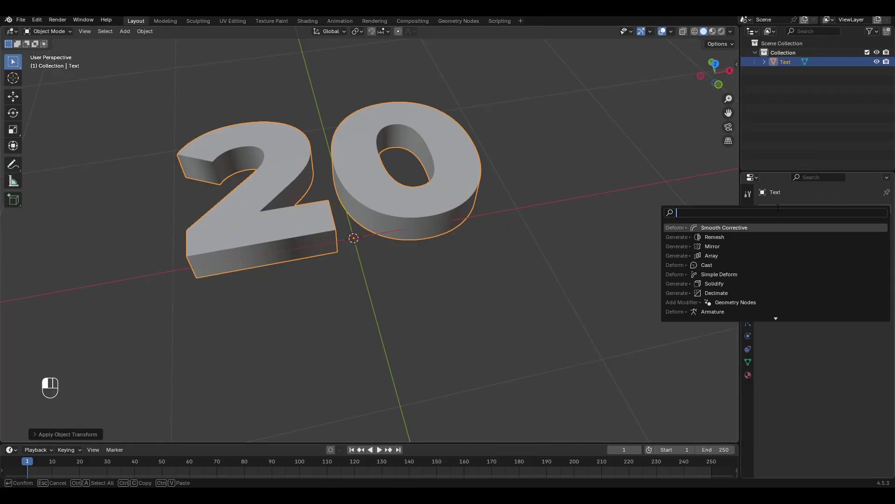
{"action": "type", "text": "rem"}
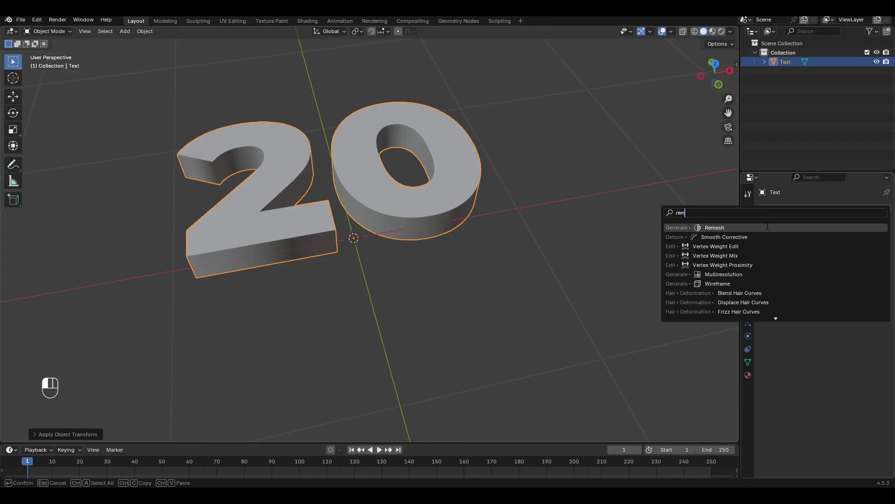
{"action": "left_click", "coordinate": [767, 227]}
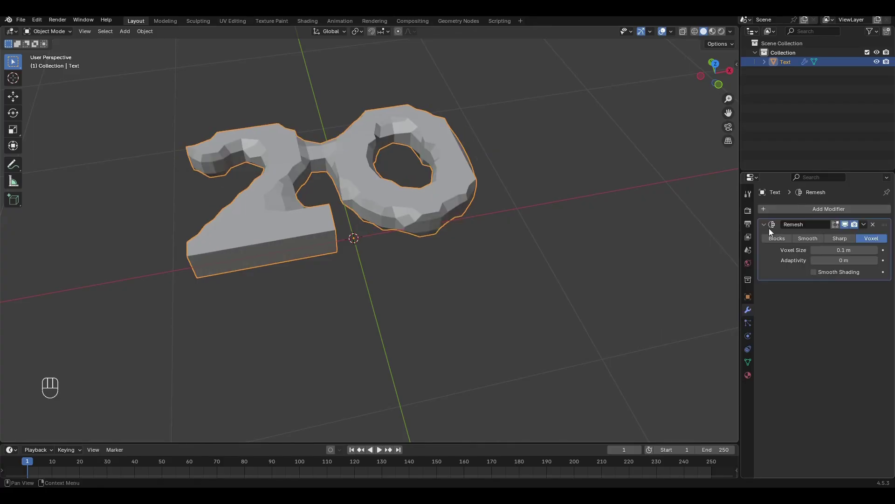
{"action": "left_click", "coordinate": [835, 238]}
{"action": "left_click", "coordinate": [814, 281]}
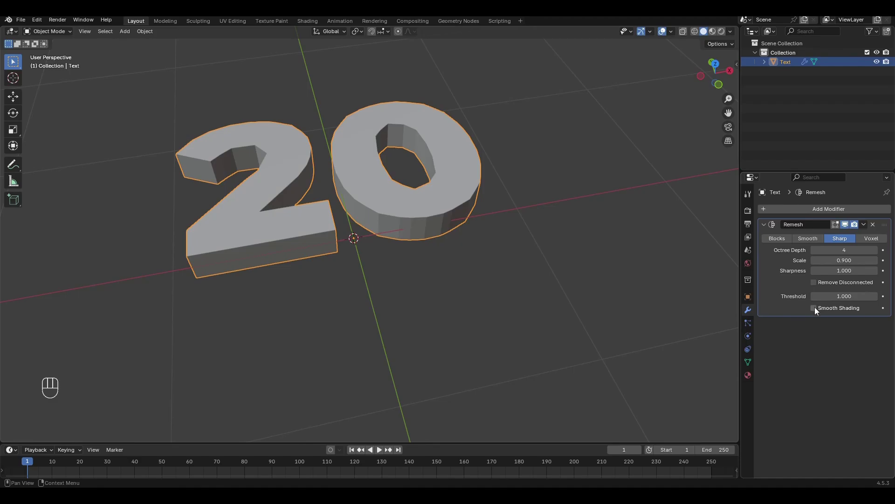
{"action": "left_click", "coordinate": [814, 308]}
{"action": "left_click", "coordinate": [841, 250]}
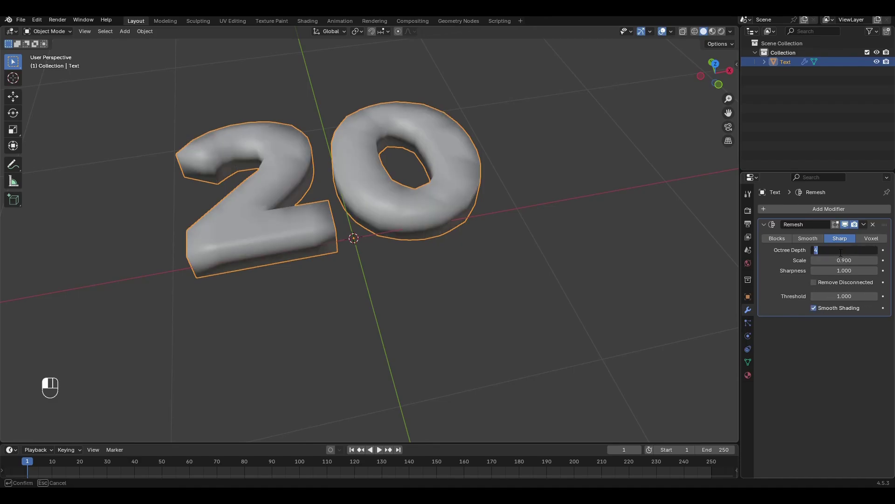
{"action": "key", "text": "Return"}
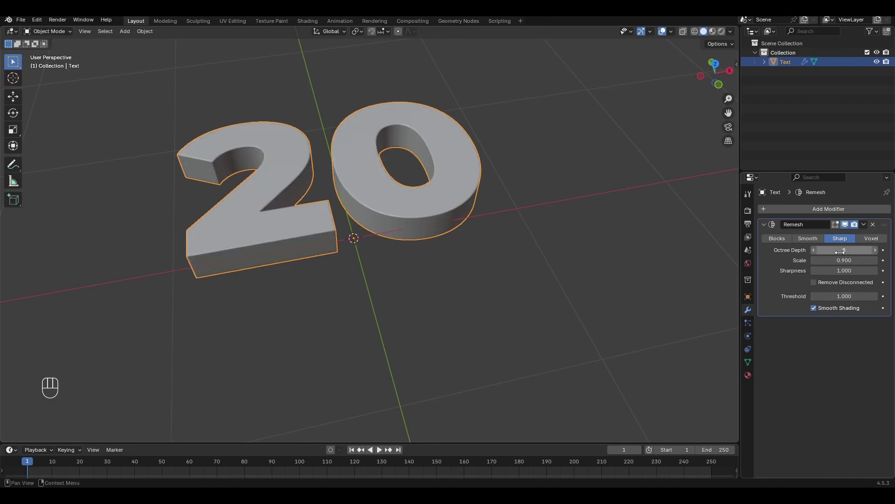
Apply the Remesh modifier to the 20 mesh
{"action": "left_click", "coordinate": [864, 225]}
{"action": "left_click", "coordinate": [847, 234]}
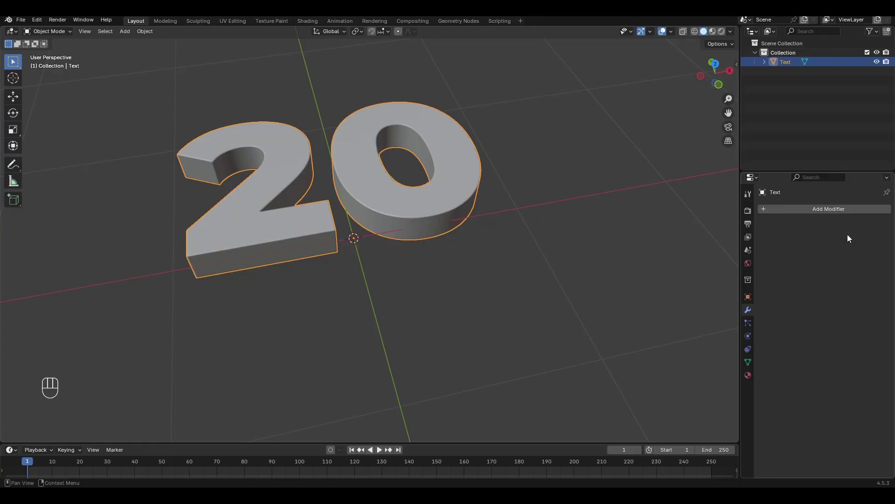
{"action": "left_click", "coordinate": [829, 211]}
Add a Corrective Smooth modifier with Only Smooth, 30 repeats and factor 1
{"action": "left_click", "coordinate": [825, 207]}
{"action": "type", "text": "smoo"}
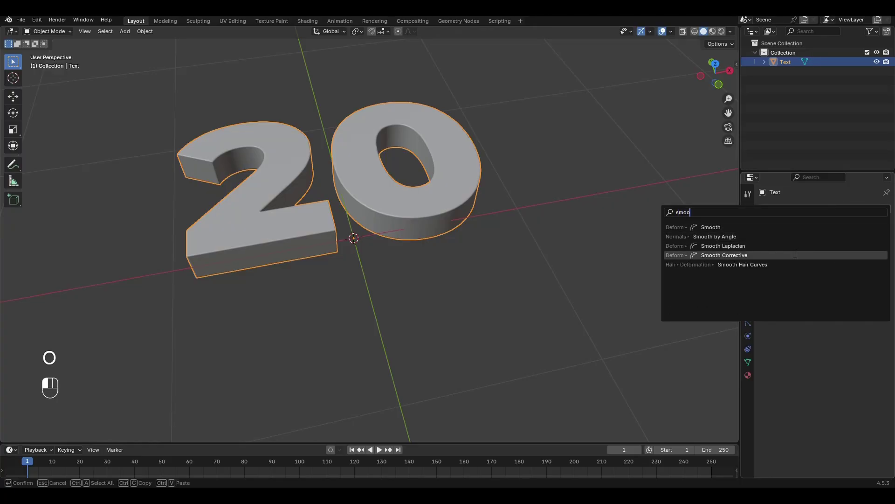
{"action": "left_click", "coordinate": [795, 255]}
{"action": "left_click", "coordinate": [812, 296]}
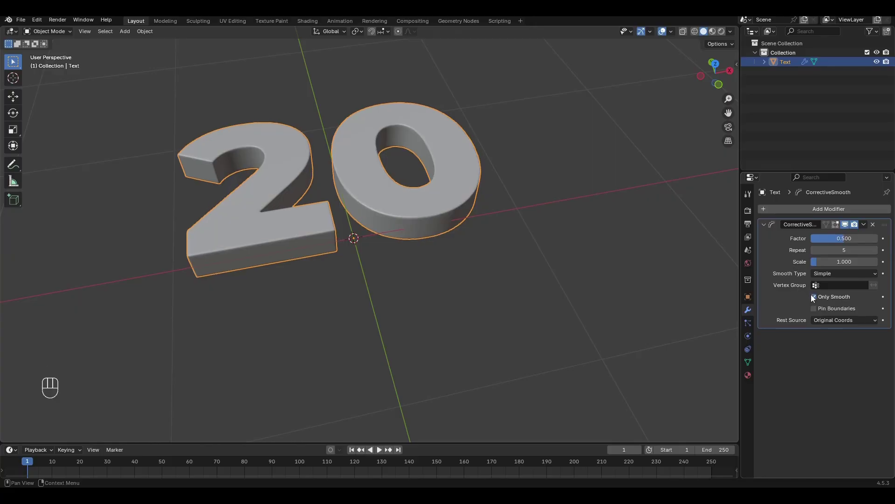
{"action": "left_click", "coordinate": [825, 250]}
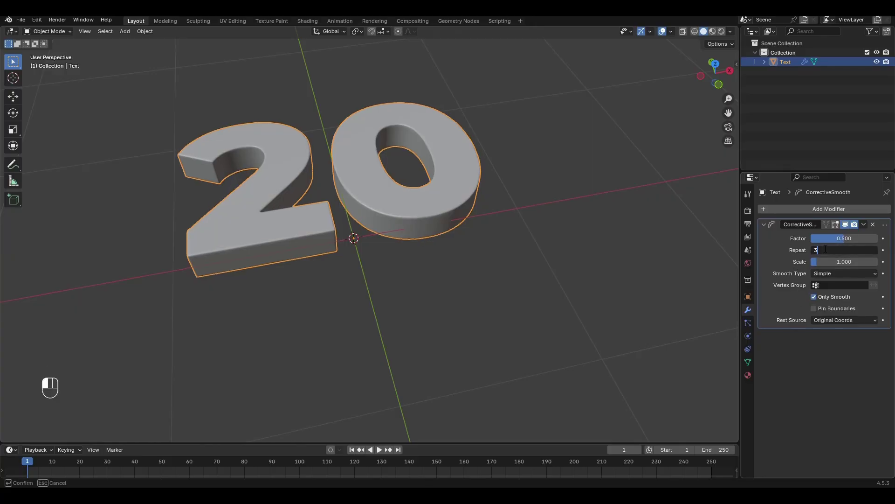
{"action": "key", "text": "Return"}
{"action": "left_click", "coordinate": [833, 239]}
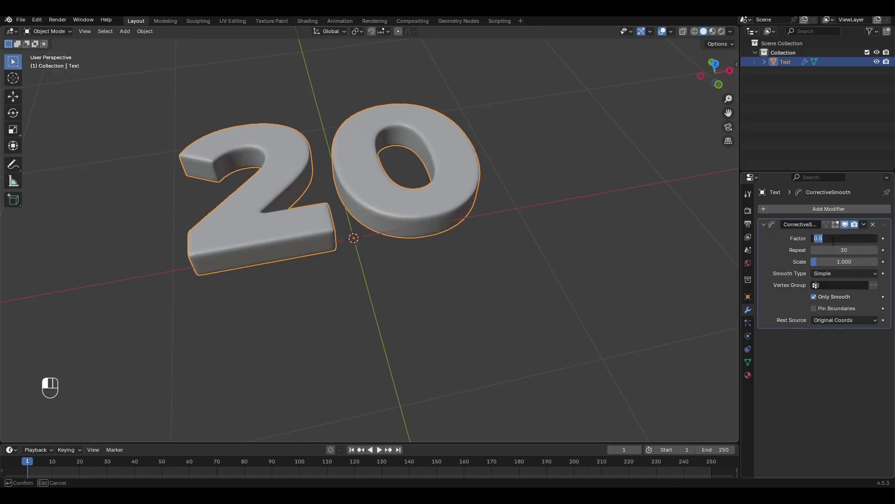
{"action": "type", "text": "1"}
{"action": "key", "text": "Return"}
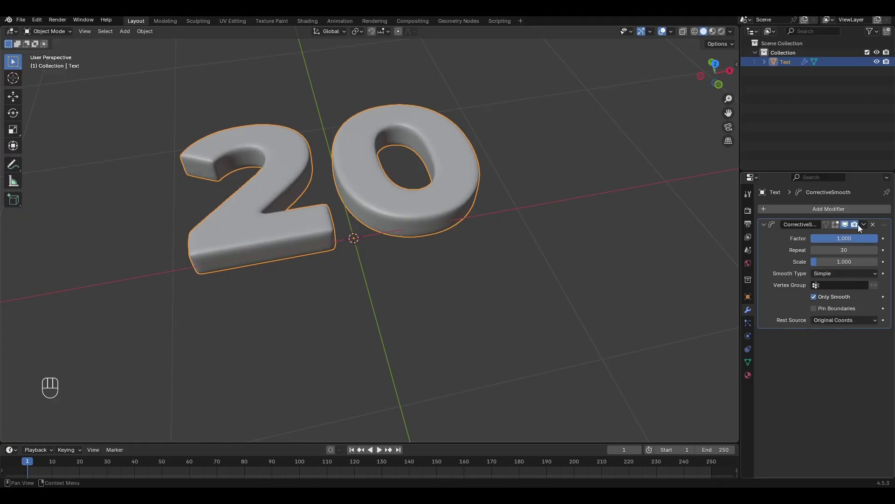
Apply the Corrective Smooth modifier to the 20
{"action": "left_click", "coordinate": [861, 225]}
{"action": "left_click", "coordinate": [839, 232]}
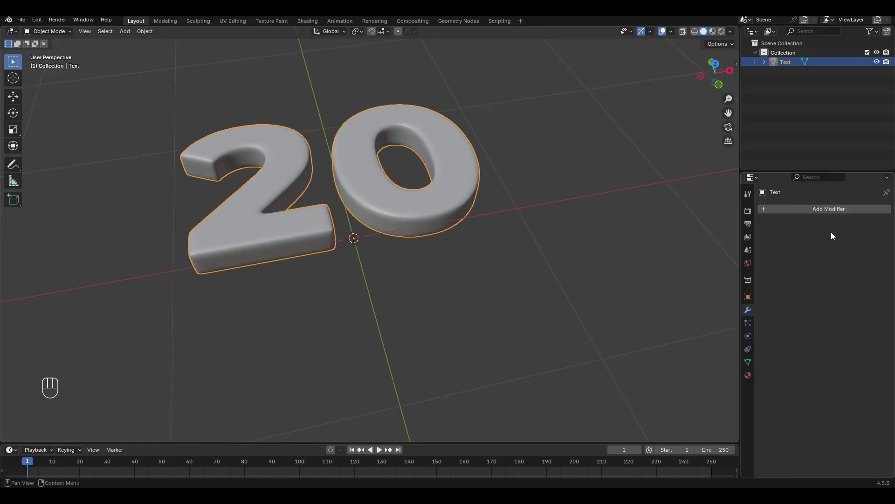
{"action": "middle_click_drag", "start_coordinate": [489, 231], "coordinate": [502, 265], "text": "shift"}
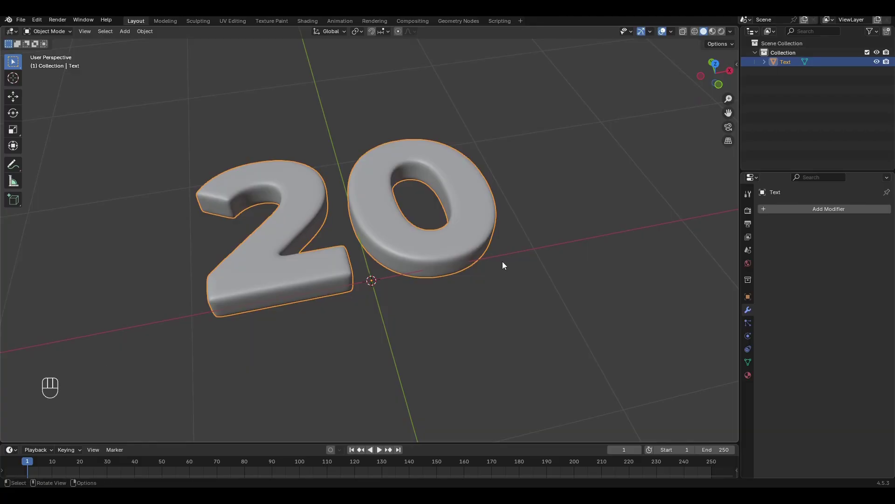
{"action": "left_click", "coordinate": [37, 20]}
{"action": "left_click", "coordinate": [63, 140]}
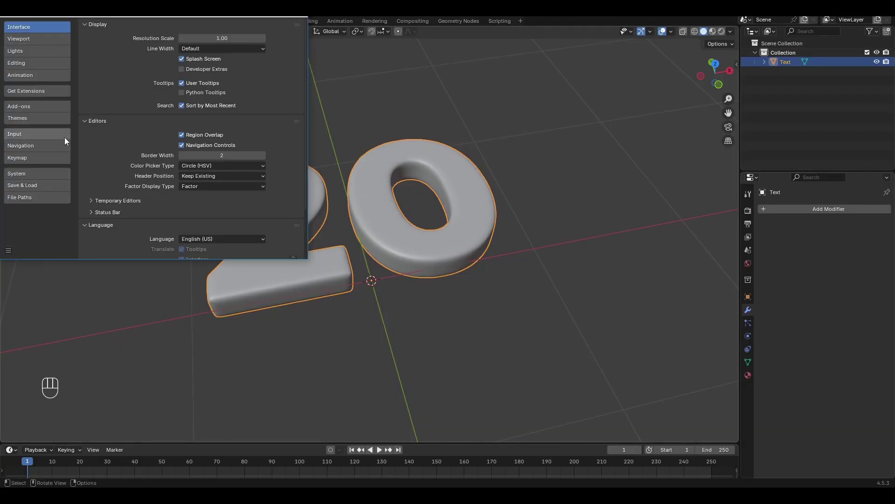
{"action": "left_click", "coordinate": [55, 107]}
{"action": "left_click", "coordinate": [115, 26]}
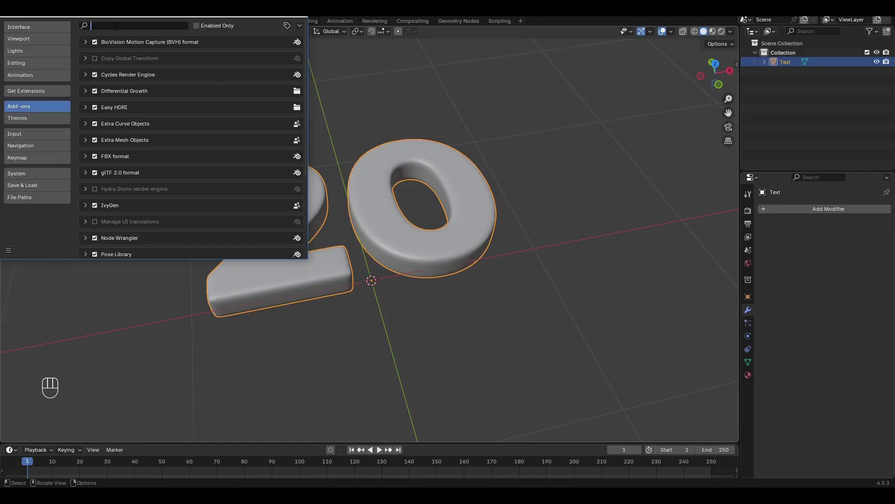
{"action": "type", "text": "ivy"}
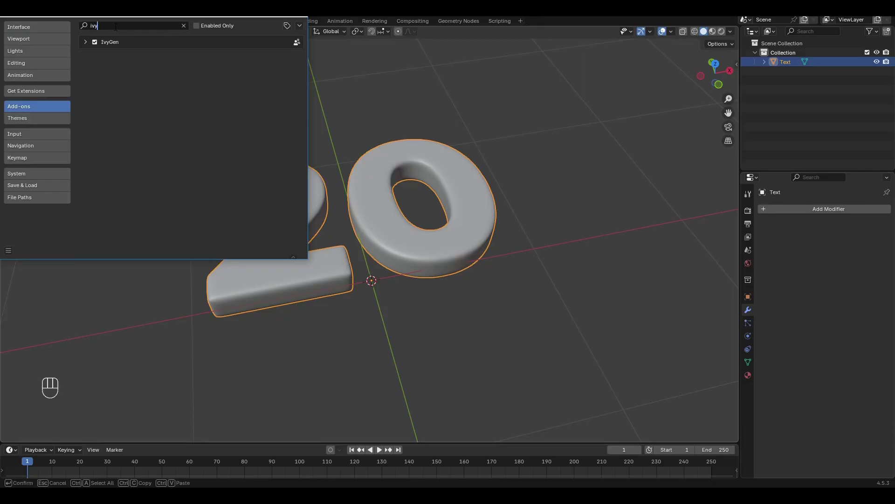
{"action": "type", "text": "gen"}
{"action": "left_click", "coordinate": [183, 26]}
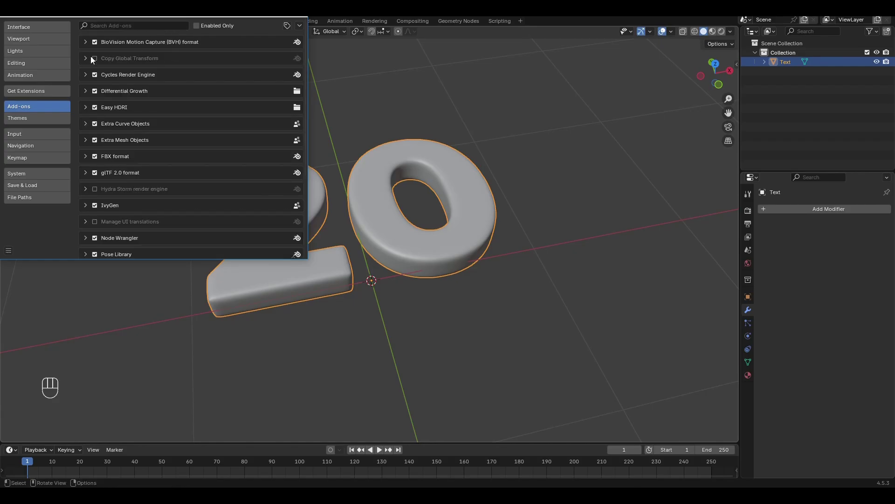
{"action": "left_click", "coordinate": [57, 90]}
{"action": "left_click", "coordinate": [118, 26]}
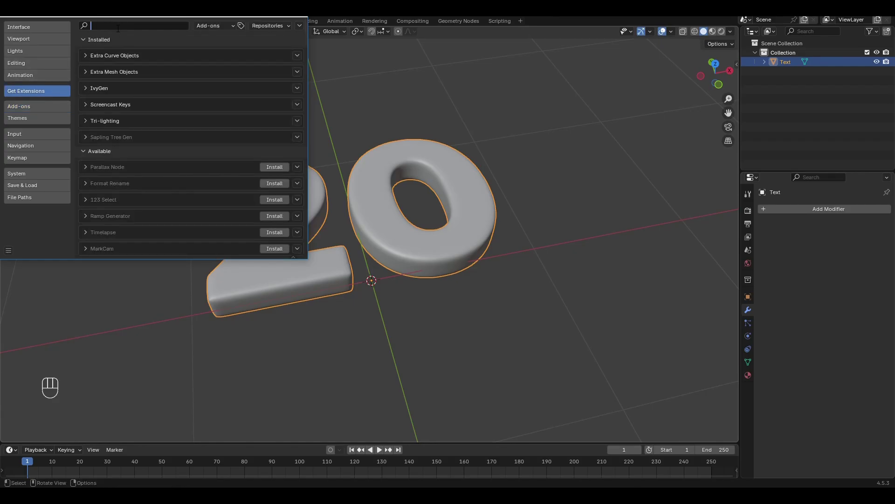
{"action": "type", "text": "ivyg"}
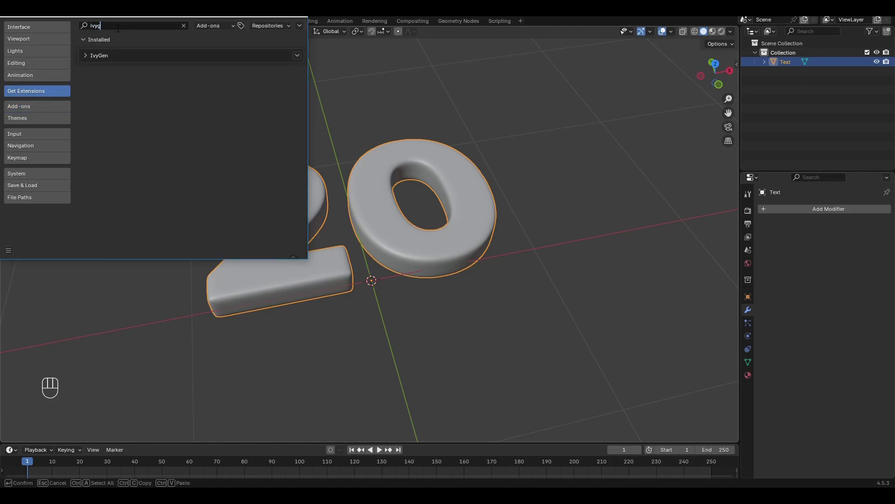
{"action": "type", "text": "e"}
{"action": "left_click", "coordinate": [296, 17]}
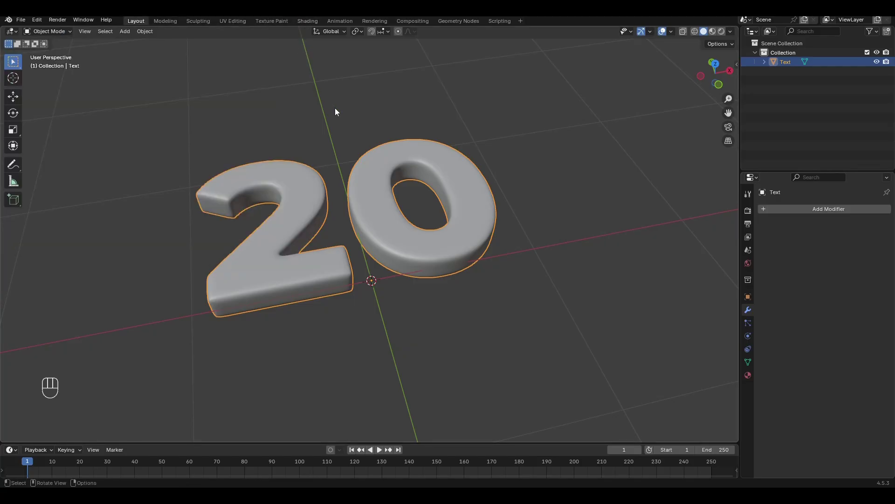
In top view, place the 3D cursor on the right side of the 0
{"action": "key", "text": "KP_7"}
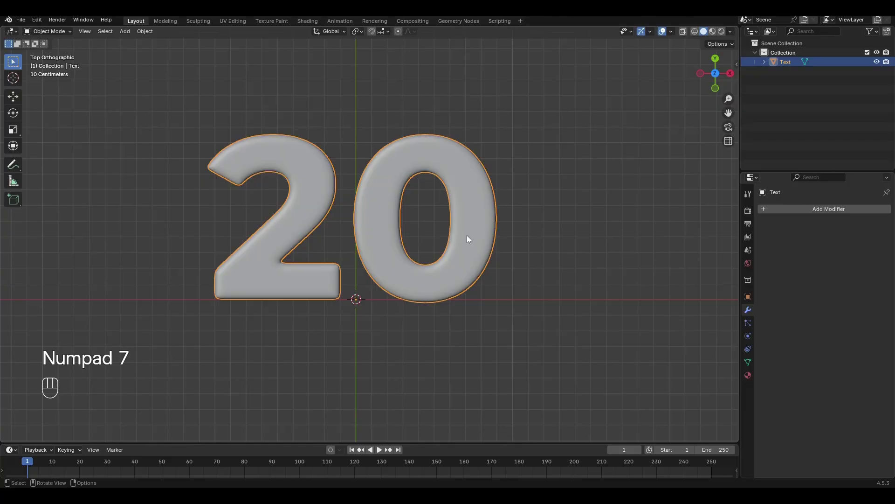
{"action": "key", "text": "shift"}
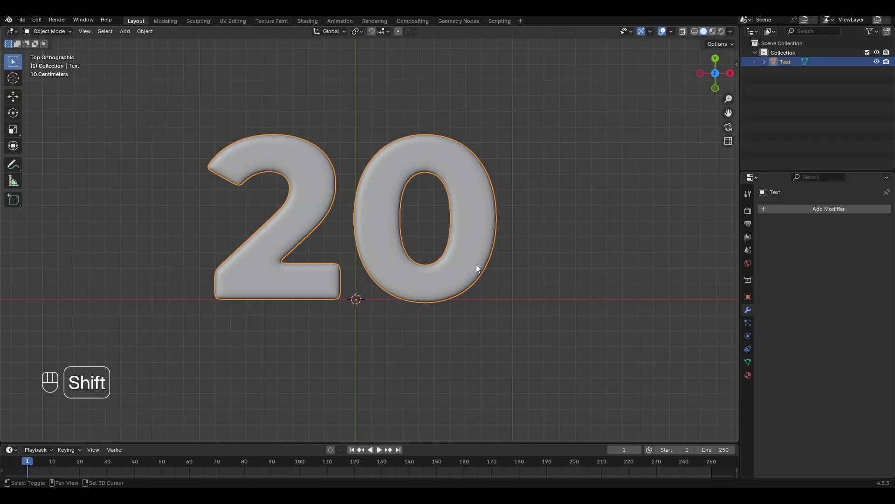
{"action": "right_click", "coordinate": [476, 265], "text": "shift"}
Grow a leafless ivy from the cursor with Max Ivy Length 1.5 m
{"action": "key", "text": "n"}
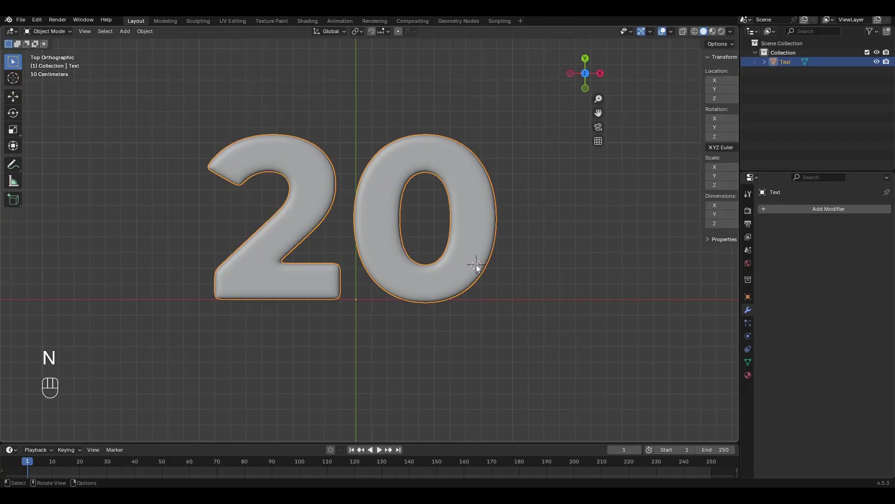
{"action": "left_click", "coordinate": [733, 213]}
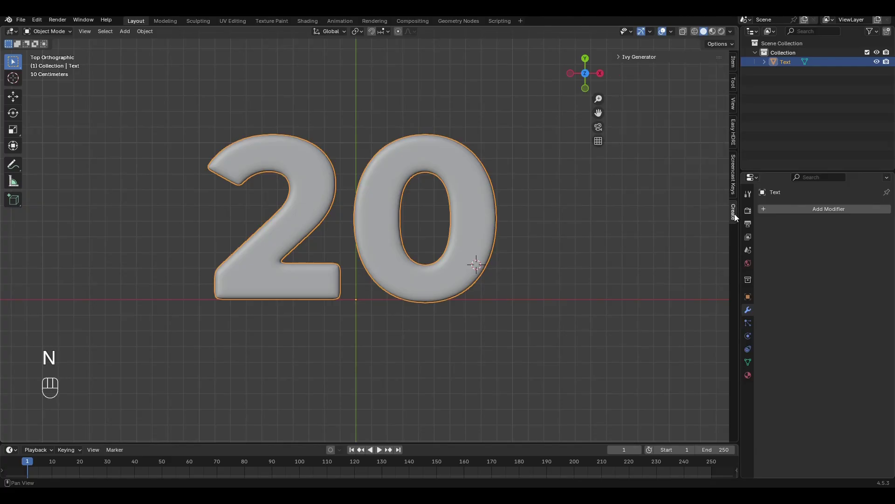
{"action": "left_click", "coordinate": [623, 58]}
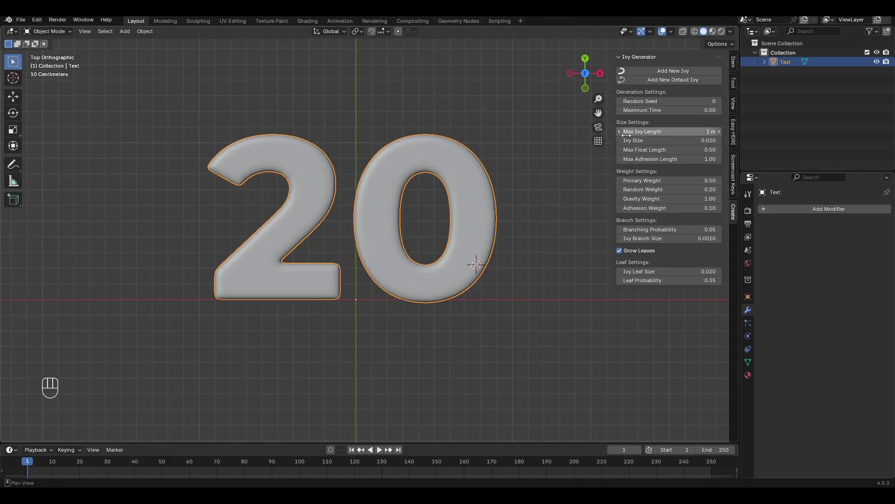
{"action": "left_click", "coordinate": [620, 250]}
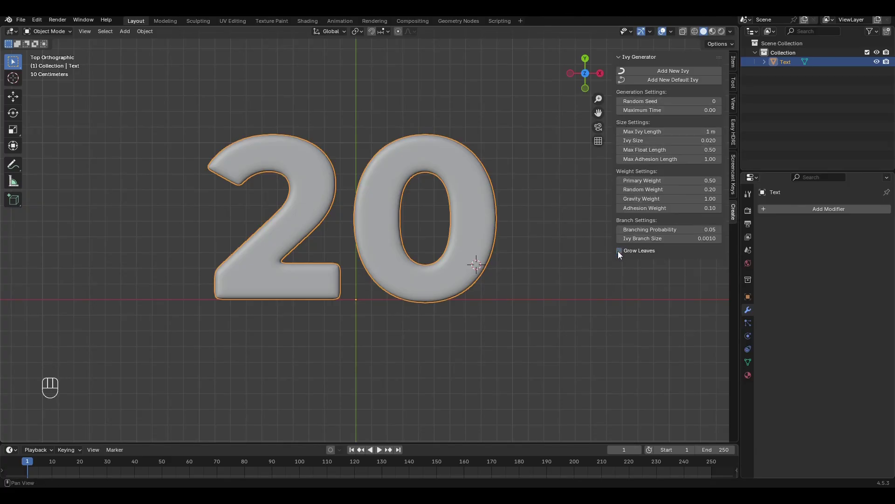
{"action": "left_click", "coordinate": [649, 131]}
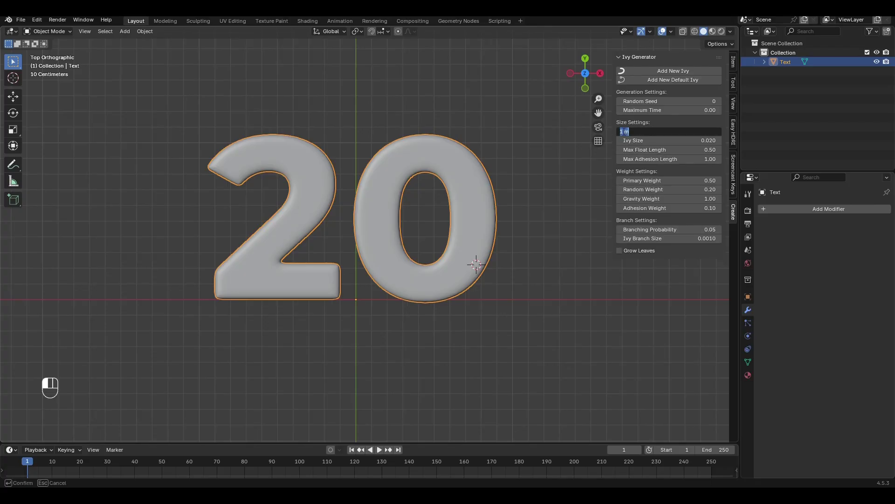
{"action": "left_click", "coordinate": [624, 132]}
{"action": "type", "text": ".5"}
{"action": "key", "text": "Return"}
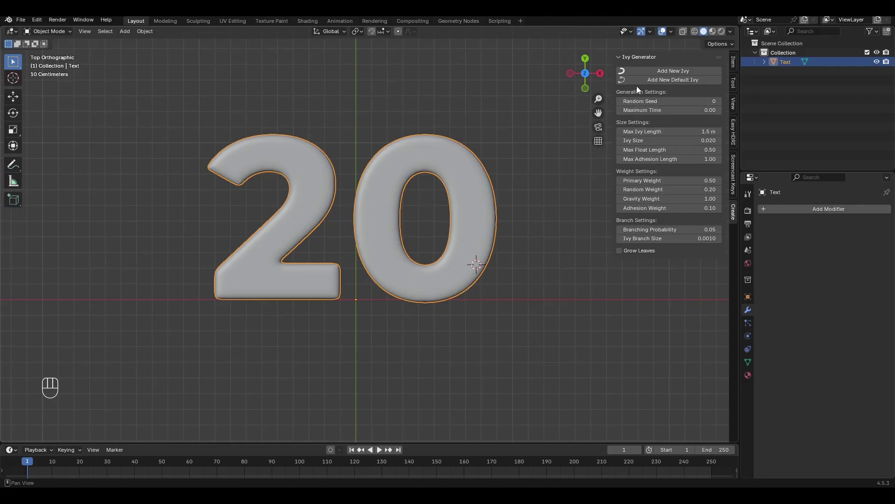
{"action": "left_click", "coordinate": [639, 71]}
Grow several more ivies from different points around the 0
{"action": "right_click", "coordinate": [476, 167], "text": "shift"}
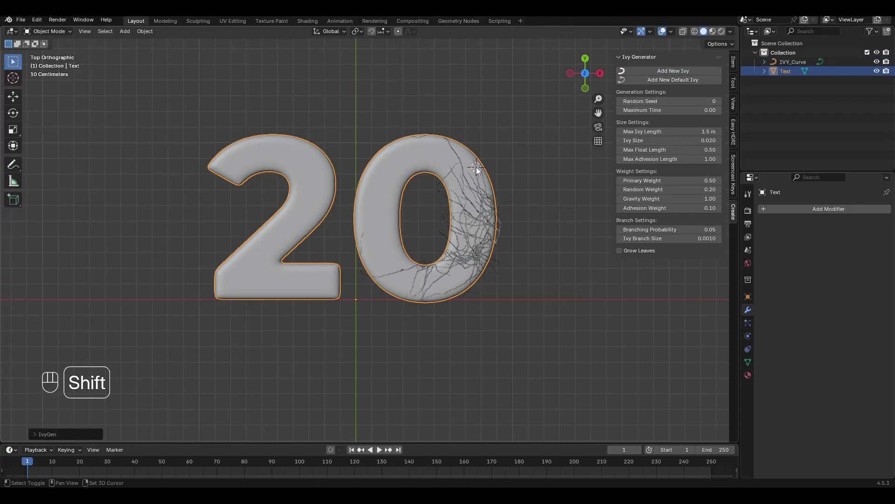
{"action": "left_click", "coordinate": [633, 71]}
{"action": "right_click", "coordinate": [393, 160], "text": "shift"}
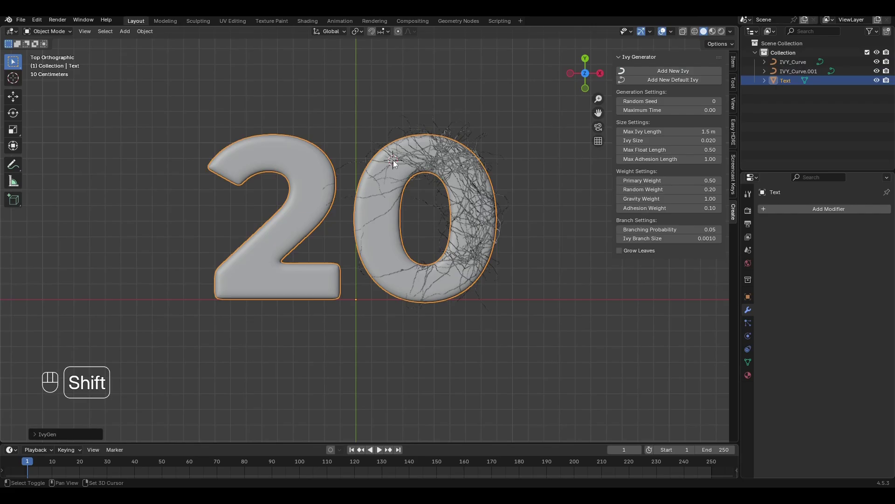
{"action": "left_click", "coordinate": [639, 71]}
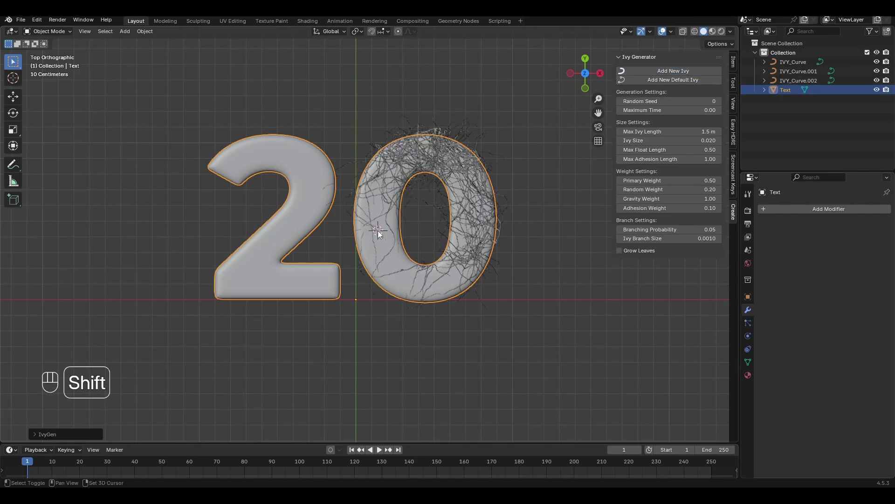
{"action": "left_click", "coordinate": [644, 70]}
{"action": "right_click", "coordinate": [406, 278], "text": "shift"}
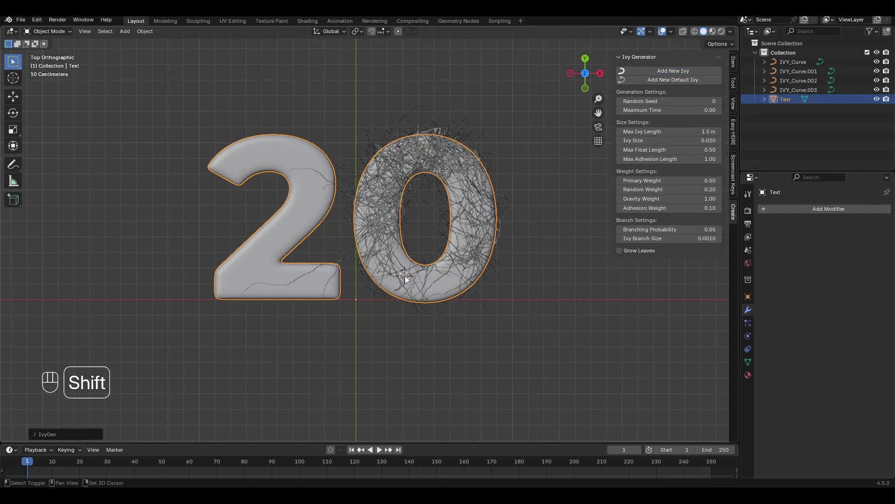
{"action": "left_click", "coordinate": [659, 72]}
{"action": "right_click", "coordinate": [436, 288], "text": "shift"}
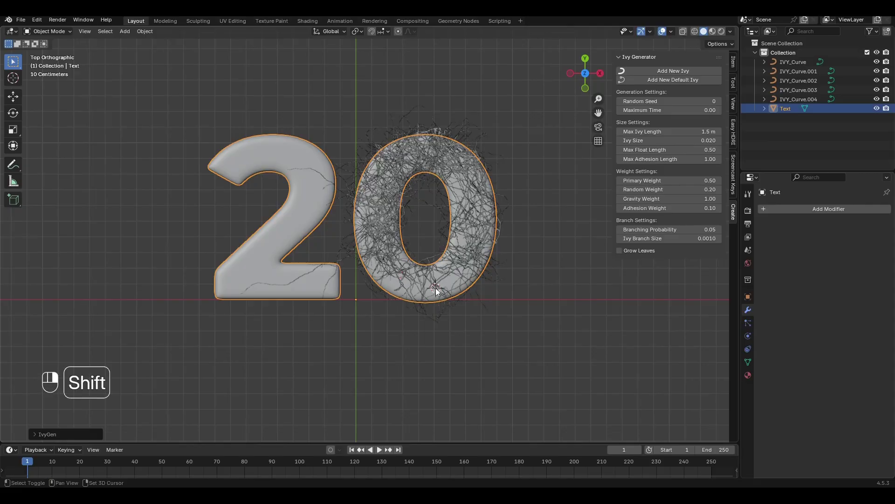
{"action": "left_click", "coordinate": [651, 72]}
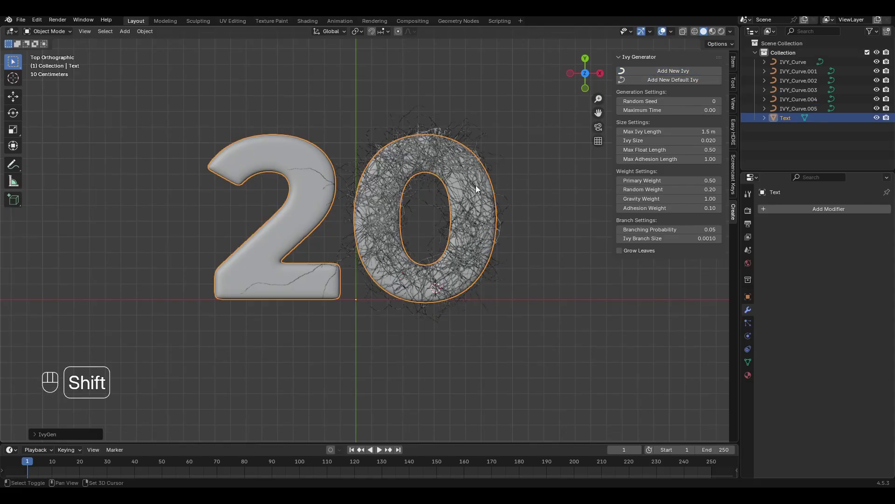
{"action": "right_click", "coordinate": [377, 283], "text": "shift"}
{"action": "left_click", "coordinate": [635, 70]}
Grow ivies from points across the top and bottom of the 2
{"action": "right_click", "coordinate": [324, 174], "text": "shift"}
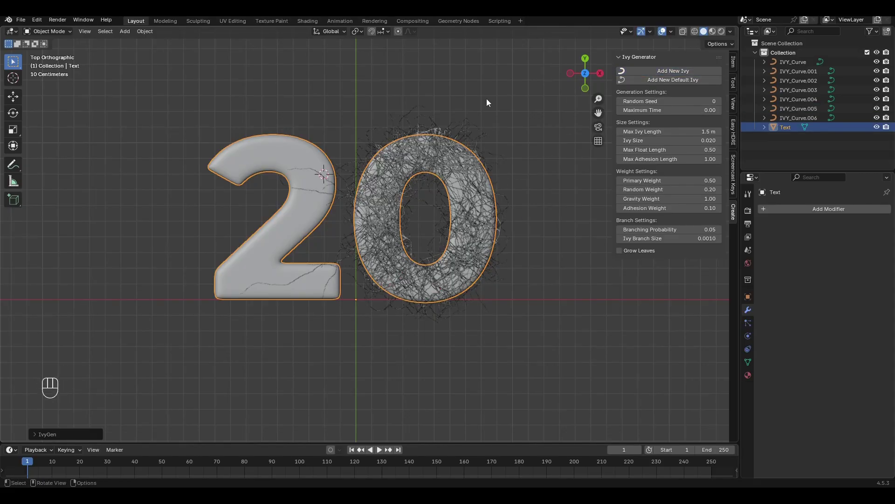
{"action": "left_click", "coordinate": [630, 71]}
{"action": "left_click", "coordinate": [670, 74]}
{"action": "right_click", "coordinate": [326, 286], "text": "shift"}
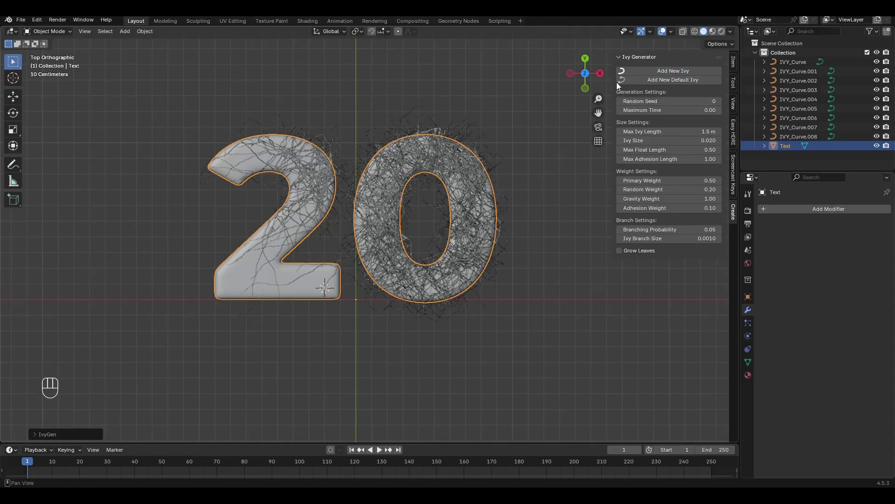
{"action": "left_click", "coordinate": [625, 72]}
{"action": "left_click", "coordinate": [629, 71]}
{"action": "right_click", "coordinate": [239, 151], "text": "shift"}
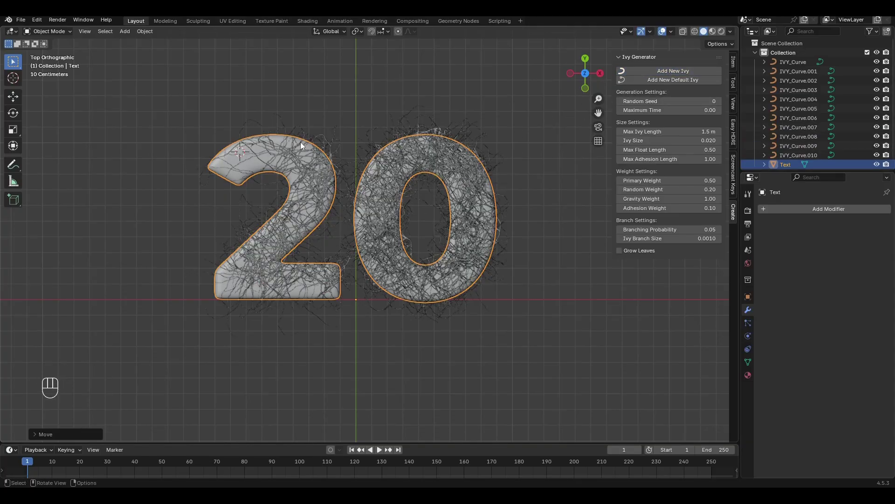
{"action": "left_click", "coordinate": [639, 73]}
{"action": "right_click", "coordinate": [256, 256], "text": "shift"}
{"action": "left_click", "coordinate": [637, 73]}
{"action": "right_click", "coordinate": [303, 161], "text": "shift"}
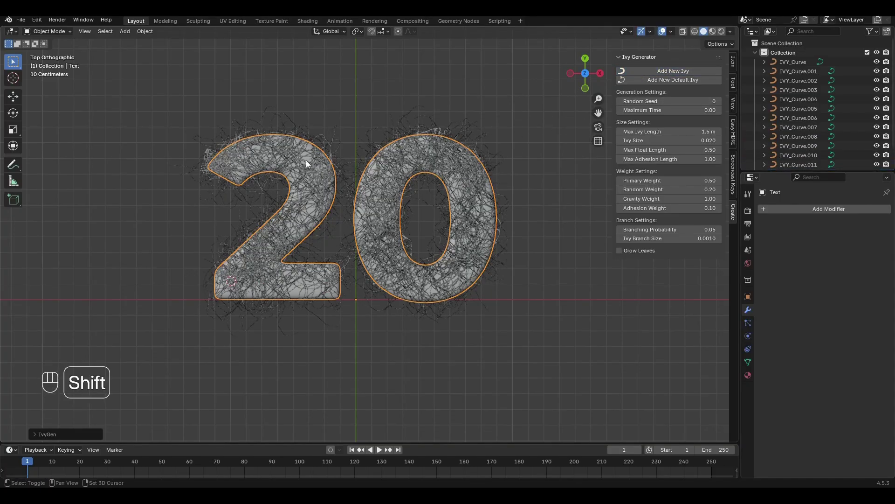
{"action": "left_click", "coordinate": [643, 74]}
{"action": "right_click", "coordinate": [314, 287], "text": "shift"}
{"action": "left_click", "coordinate": [637, 73]}
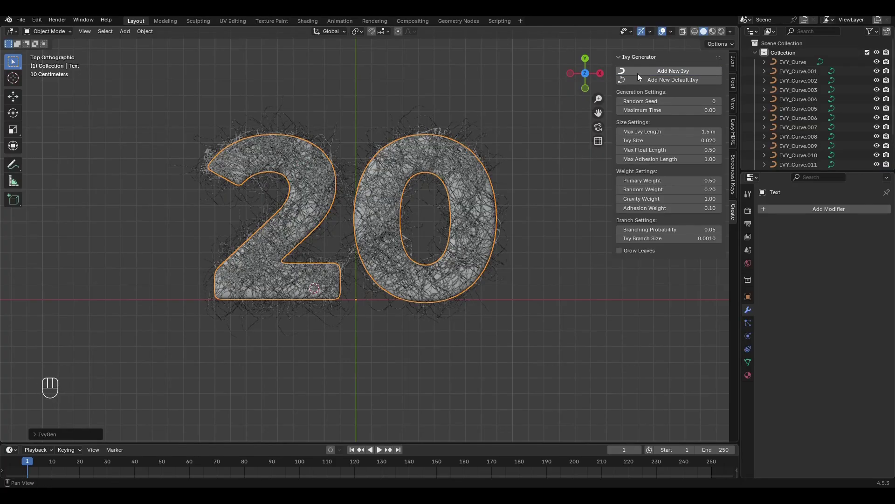
Select IVY_Curve through the last ivy curve, join them with Ctrl+J, and hide the sidebar
{"action": "left_click", "coordinate": [788, 61]}
{"action": "scroll", "coordinate": [788, 80], "scroll_direction": "down", "scroll_amount": 3}
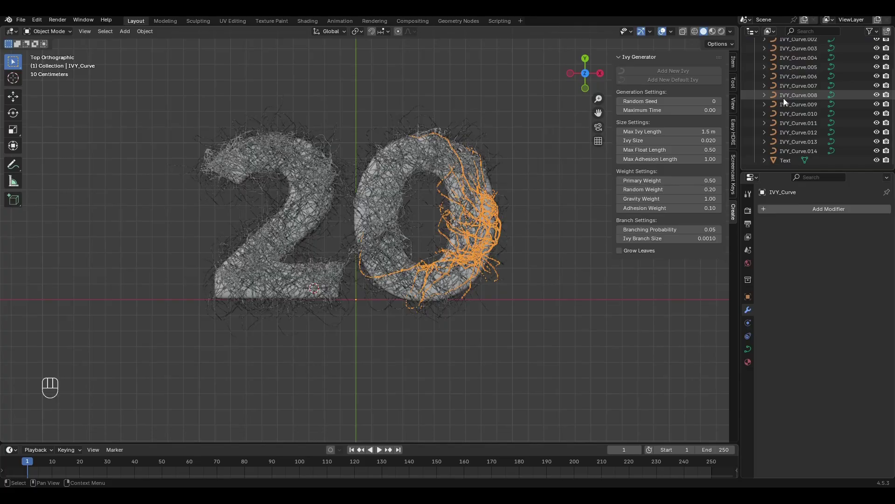
{"action": "left_click", "coordinate": [791, 150], "text": "shift"}
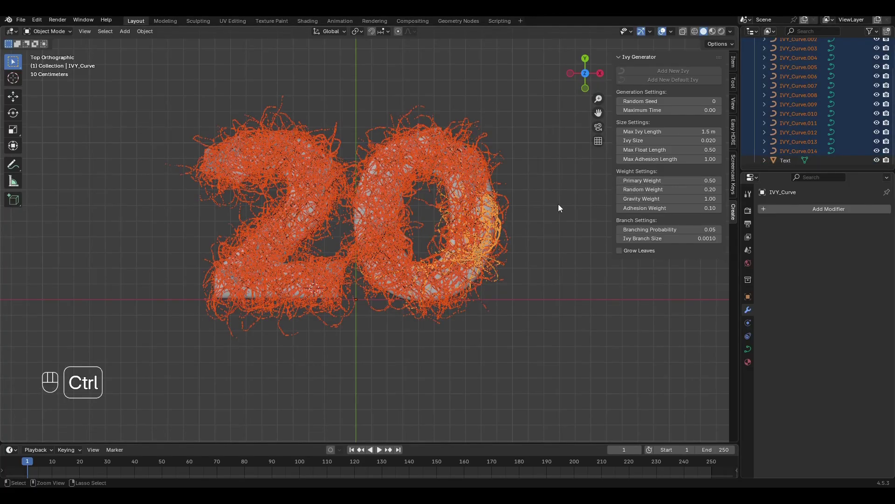
{"action": "key", "text": "ctrl+j"}
{"action": "key", "text": "n"}
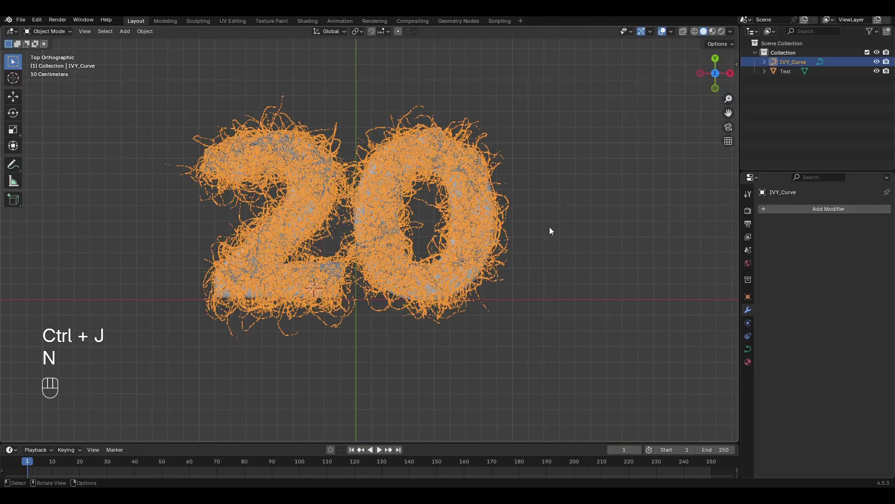
{"action": "middle_click_drag", "start_coordinate": [550, 226], "coordinate": [552, 185]}
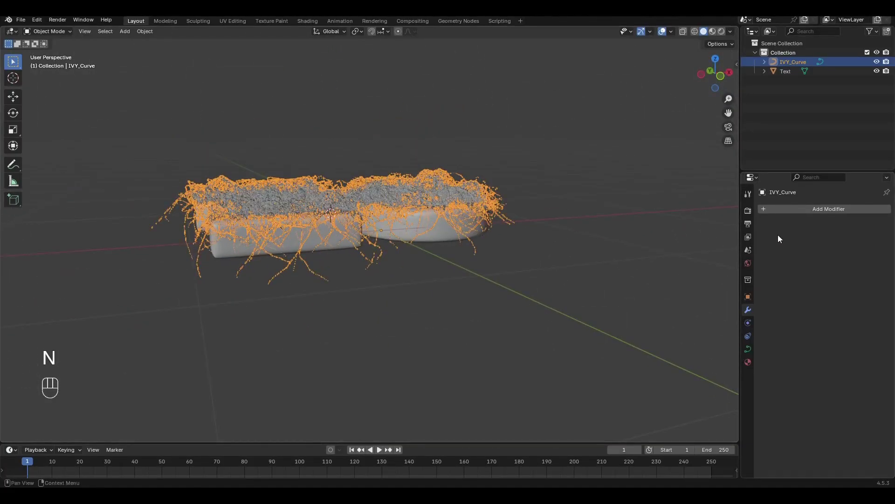
Add a Mirror modifier to IVY_Curve that mirrors on Z only, around the Text object
{"action": "left_click", "coordinate": [816, 208]}
{"action": "left_click", "coordinate": [815, 204]}
{"action": "type", "text": "mi"}
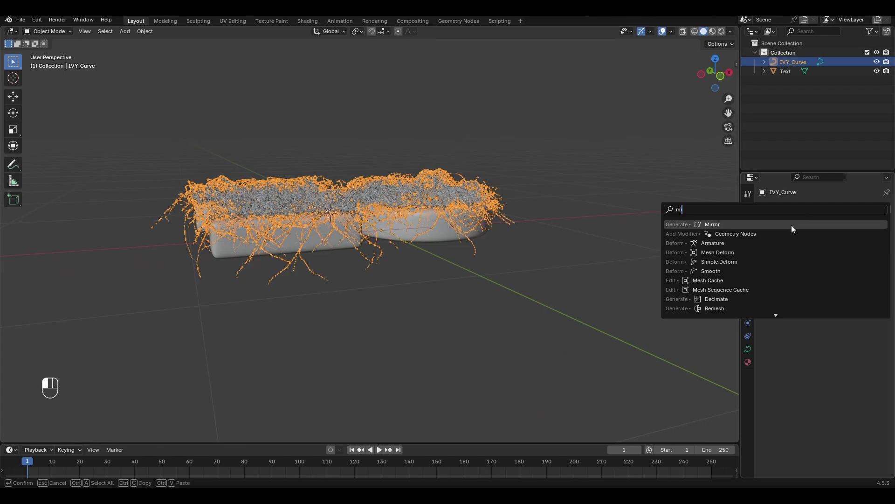
{"action": "left_click", "coordinate": [791, 225]}
{"action": "left_click", "coordinate": [824, 239]}
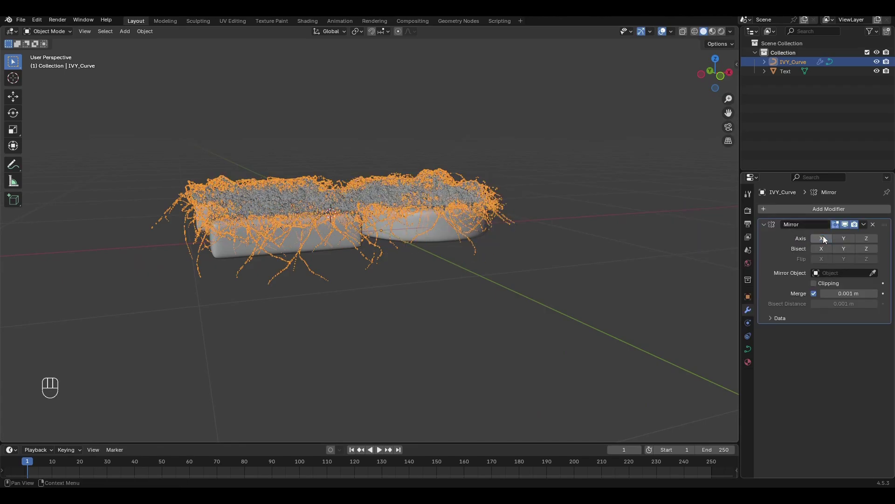
{"action": "left_click", "coordinate": [864, 238]}
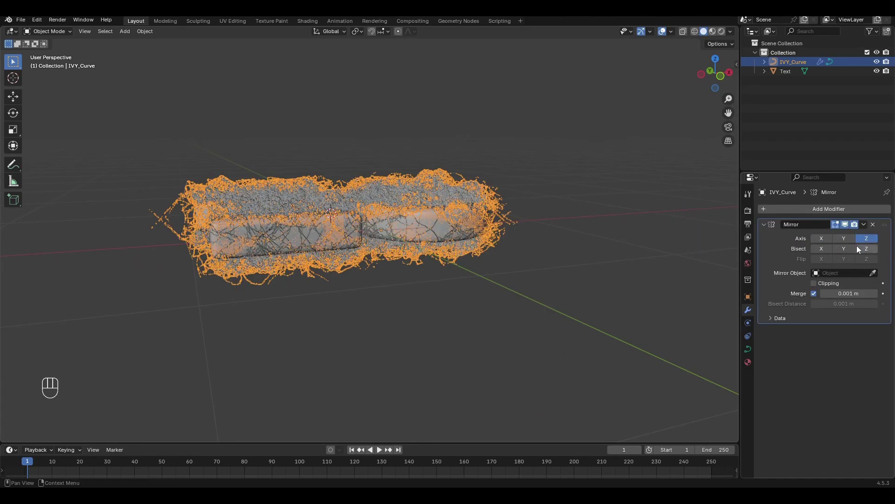
{"action": "left_click", "coordinate": [841, 273]}
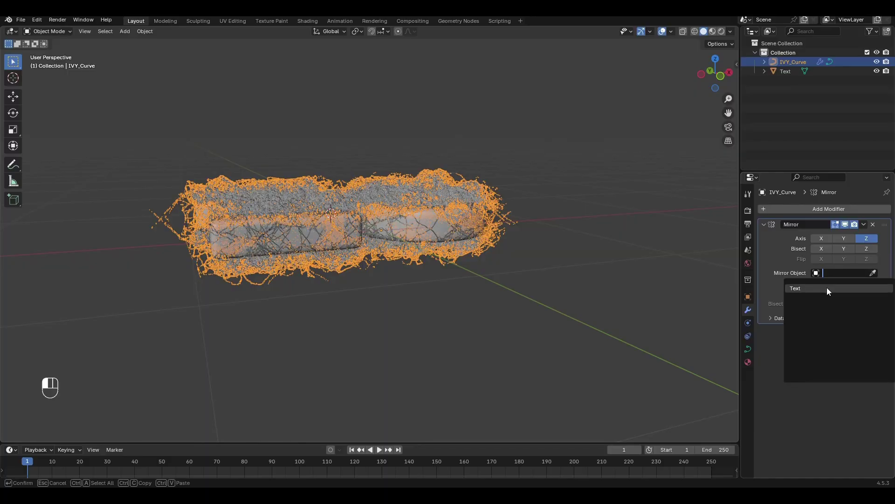
{"action": "left_click", "coordinate": [828, 289]}
Enter a bevel depth of 5 in the ivy curve's geometry settings
{"action": "left_click", "coordinate": [748, 349]}
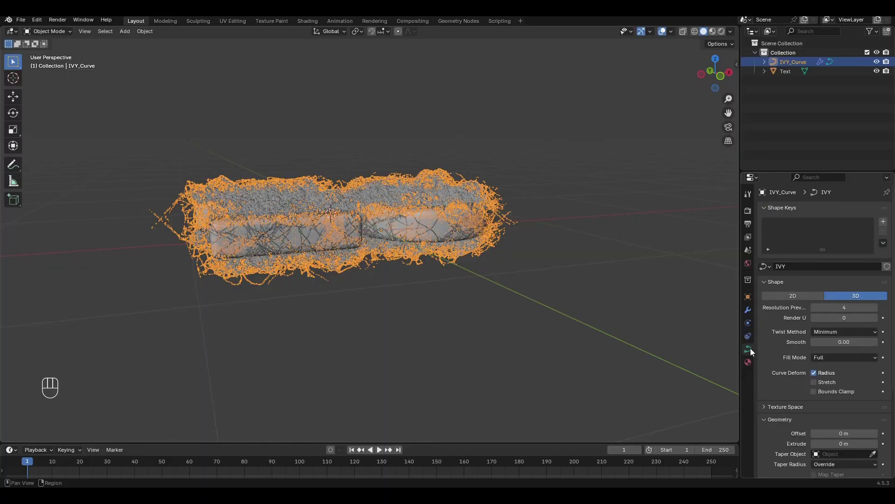
{"action": "middle_click_drag", "start_coordinate": [601, 254], "coordinate": [578, 278]}
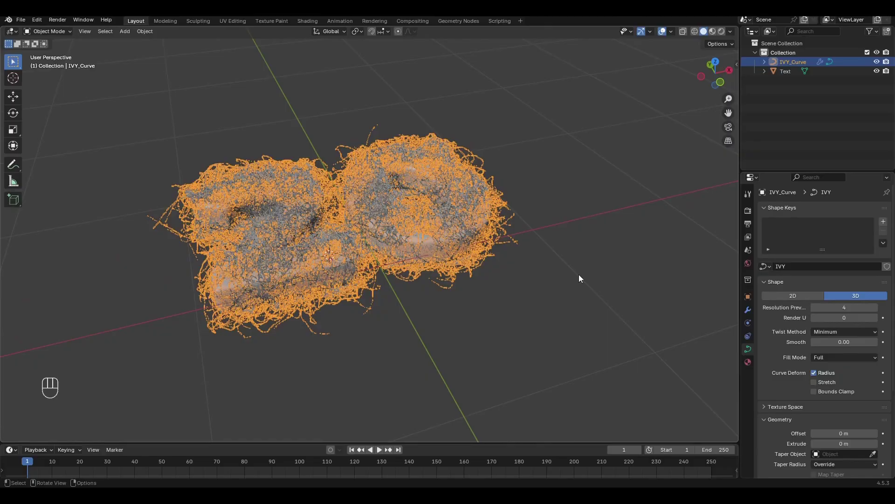
{"action": "left_click", "coordinate": [579, 275]}
{"action": "scroll", "coordinate": [769, 350], "scroll_direction": "down", "scroll_amount": 5}
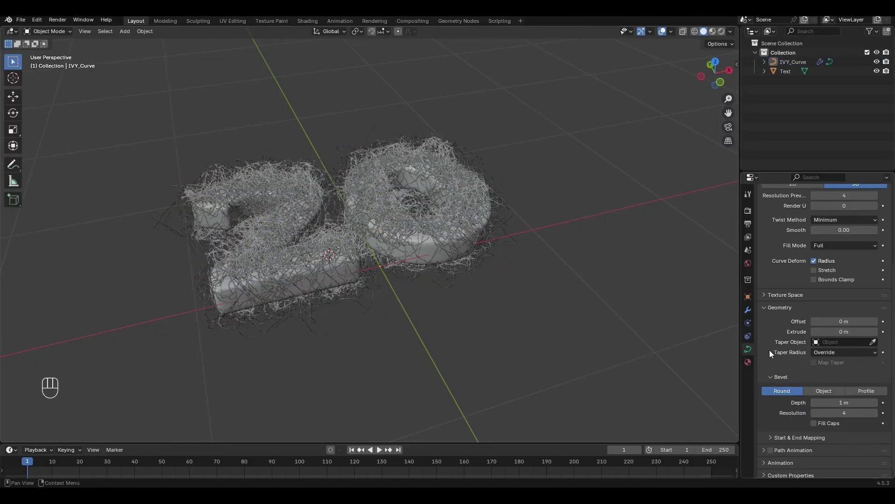
{"action": "left_click", "coordinate": [825, 401]}
{"action": "type", "text": "5"}
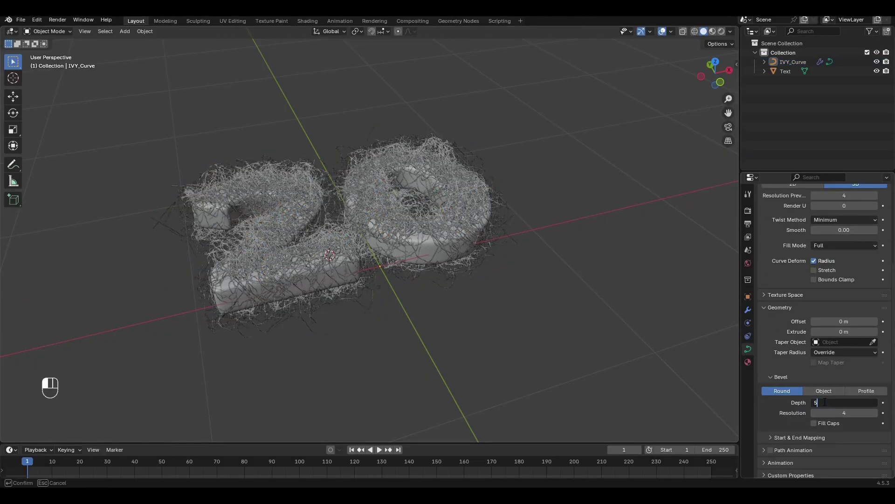
Confirm the 5 m bevel depth, convert IVY_Curve to a mesh and apply all transforms
{"action": "key", "text": "Return"}
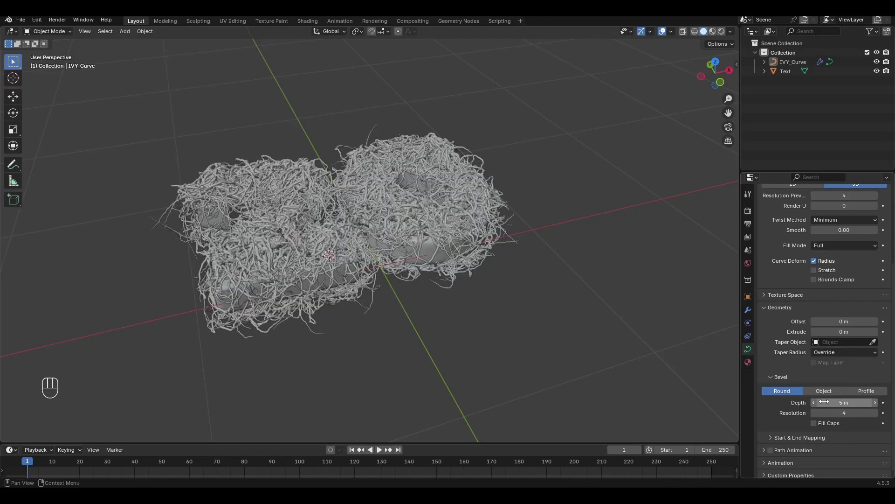
{"action": "left_click", "coordinate": [324, 235]}
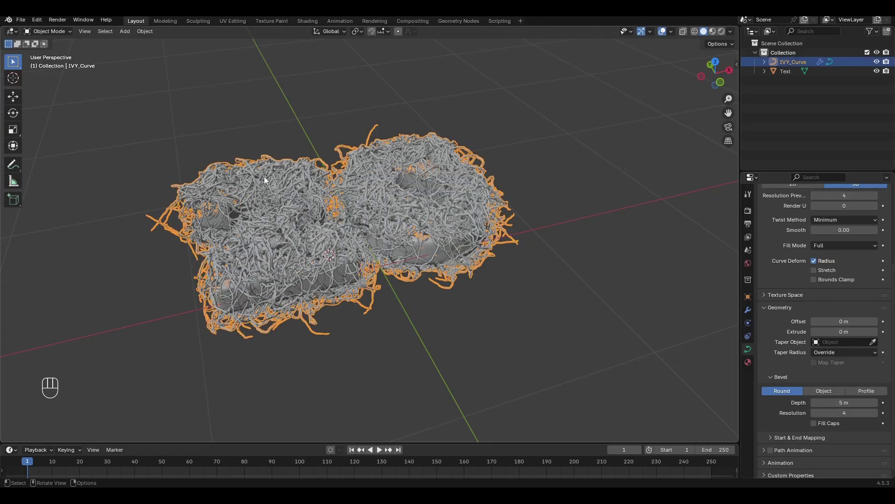
{"action": "left_click", "coordinate": [145, 31]}
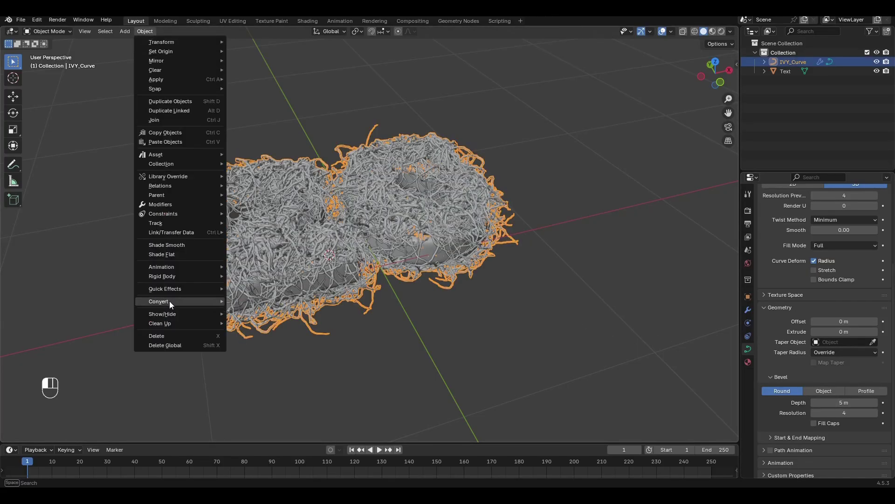
{"action": "mouse_move", "coordinate": [191, 302]}
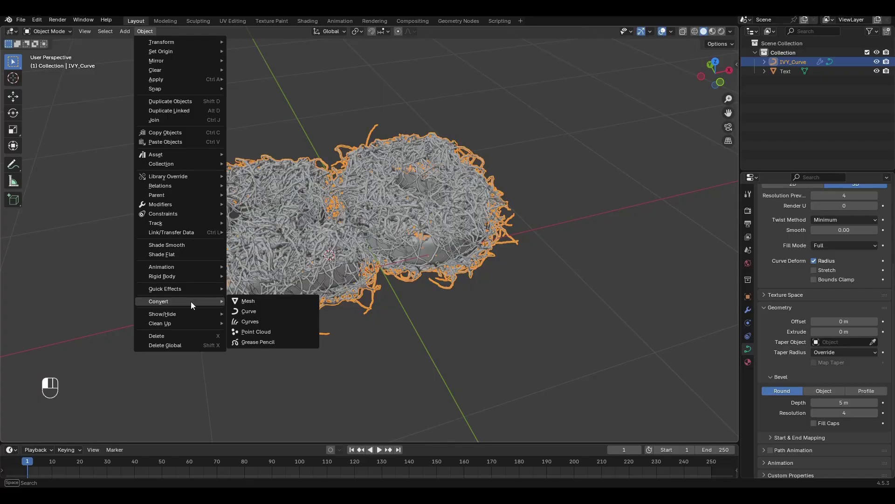
{"action": "left_click", "coordinate": [240, 300]}
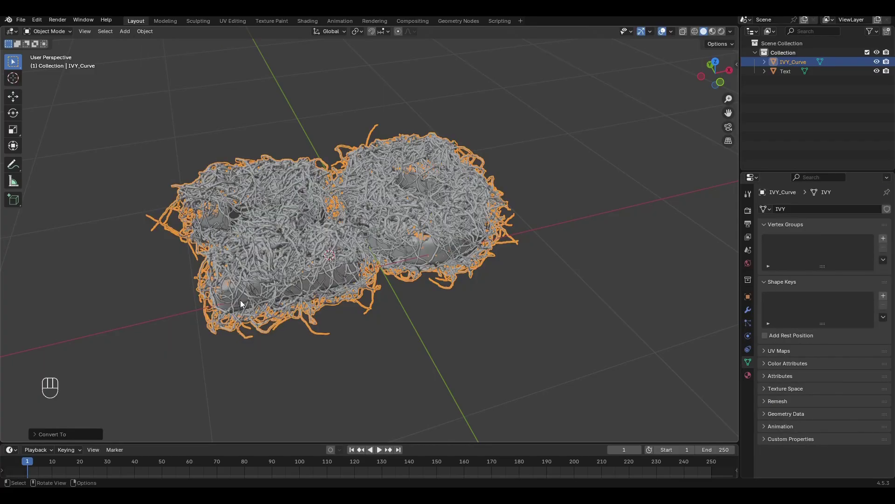
{"action": "key", "text": "ctrl+a"}
{"action": "left_click", "coordinate": [386, 280]}
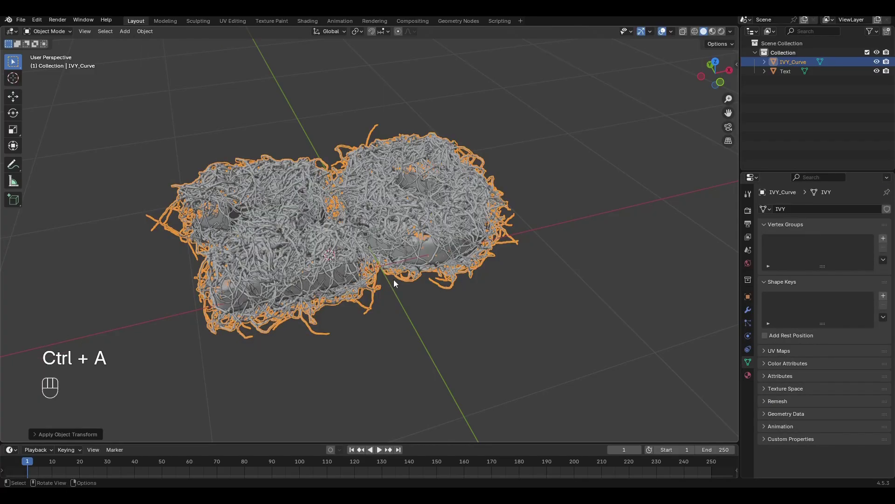
Add a smooth-shaded Remesh modifier with 0.003 m voxel size to the ivy and apply it
{"action": "left_click", "coordinate": [748, 310]}
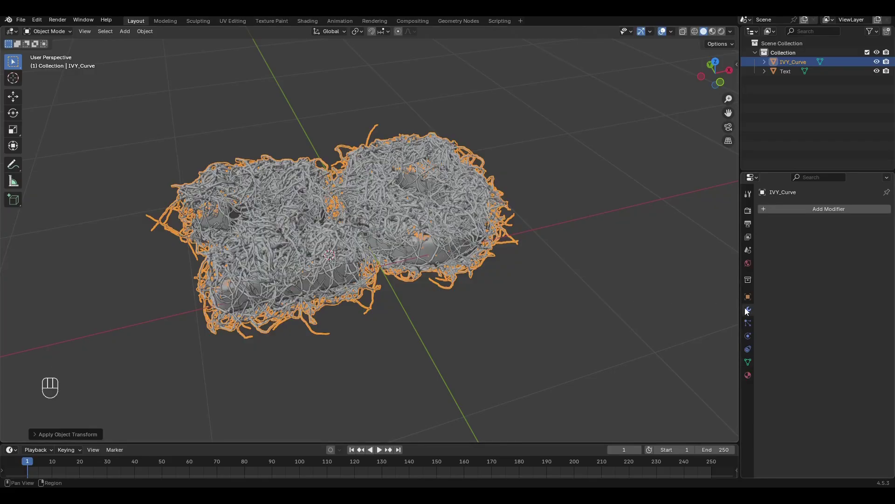
{"action": "left_click", "coordinate": [784, 208]}
{"action": "left_click", "coordinate": [783, 205]}
{"action": "type", "text": "re"}
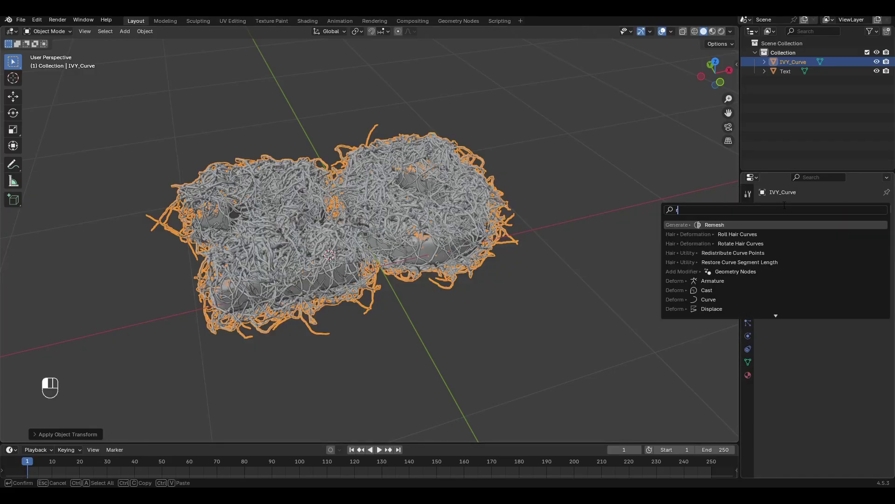
{"action": "left_click", "coordinate": [770, 225]}
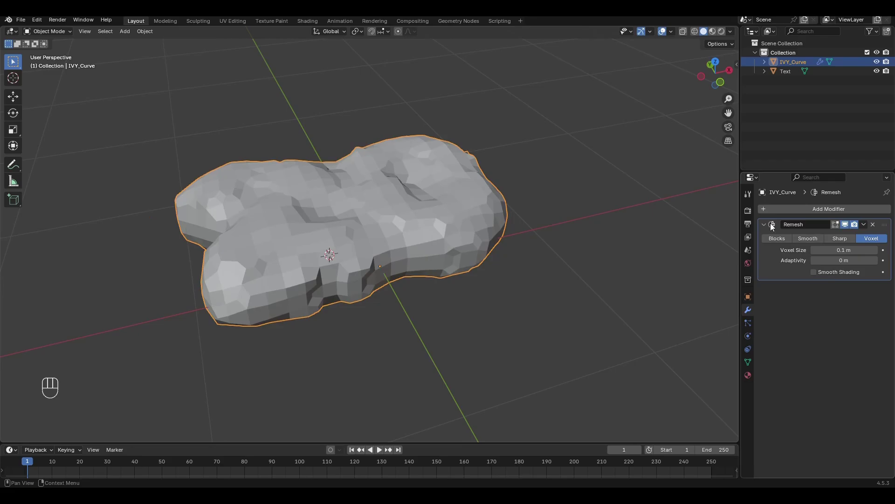
{"action": "left_click", "coordinate": [813, 272]}
{"action": "left_click", "coordinate": [832, 250]}
{"action": "left_click", "coordinate": [822, 250]}
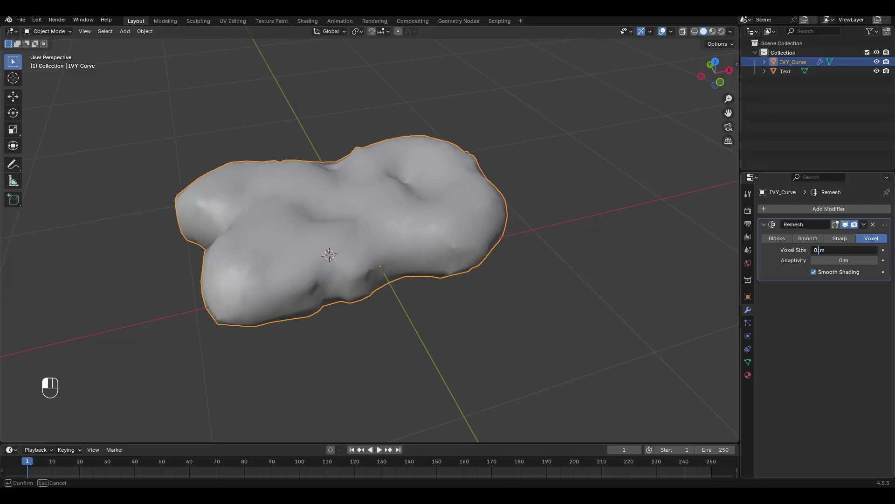
{"action": "type", "text": "003"}
{"action": "key", "text": "Return"}
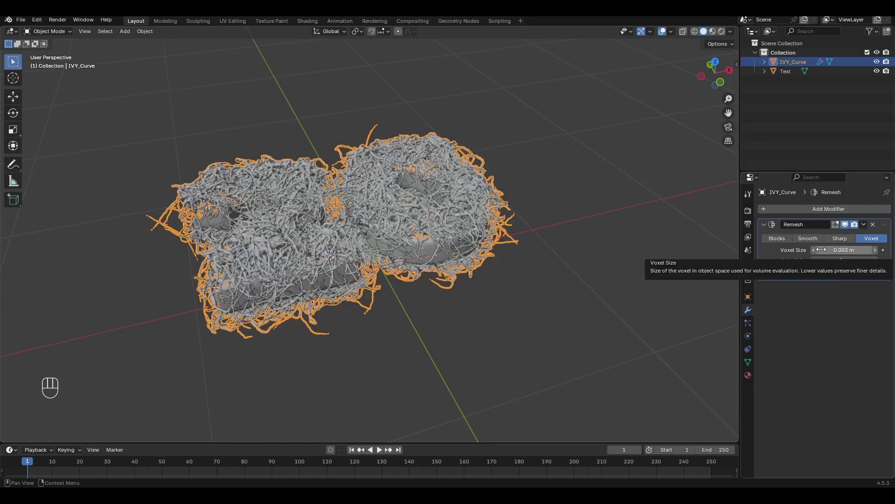
{"action": "left_click", "coordinate": [864, 225]}
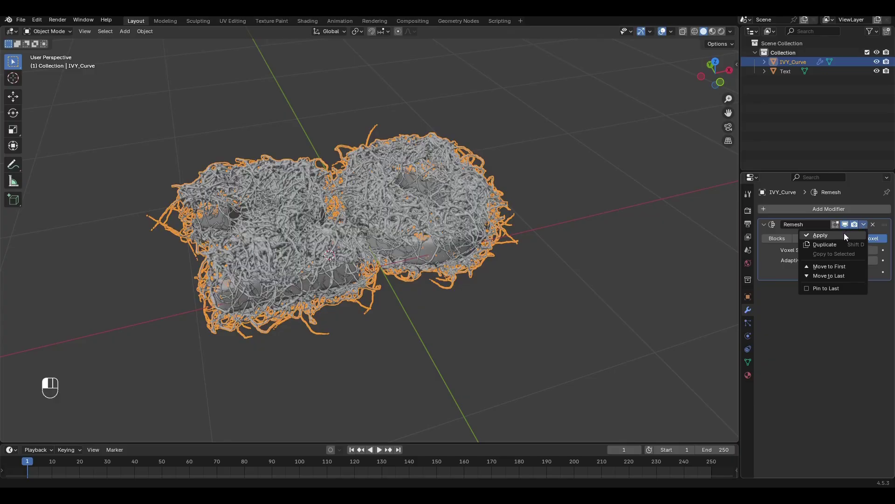
{"action": "left_click", "coordinate": [844, 234]}
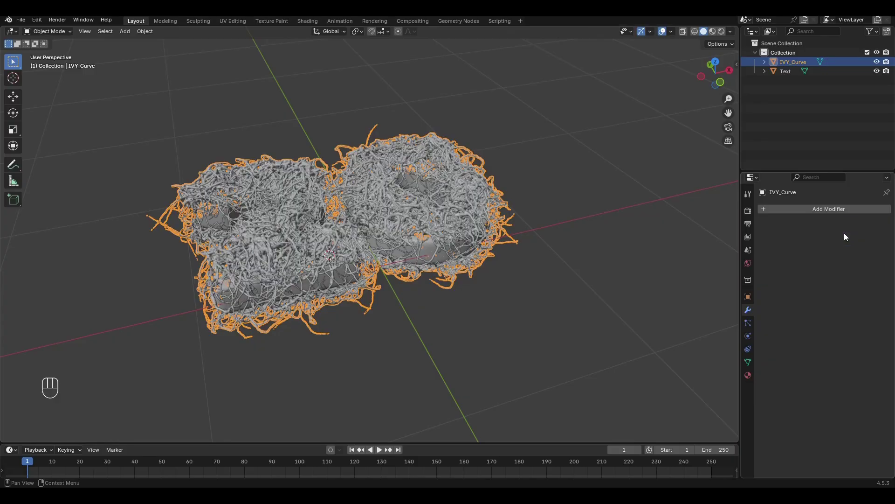
Add a Corrective Smooth modifier to the ivy with Only Smooth enabled
{"action": "left_click", "coordinate": [842, 212]}
{"action": "key", "text": "space"}
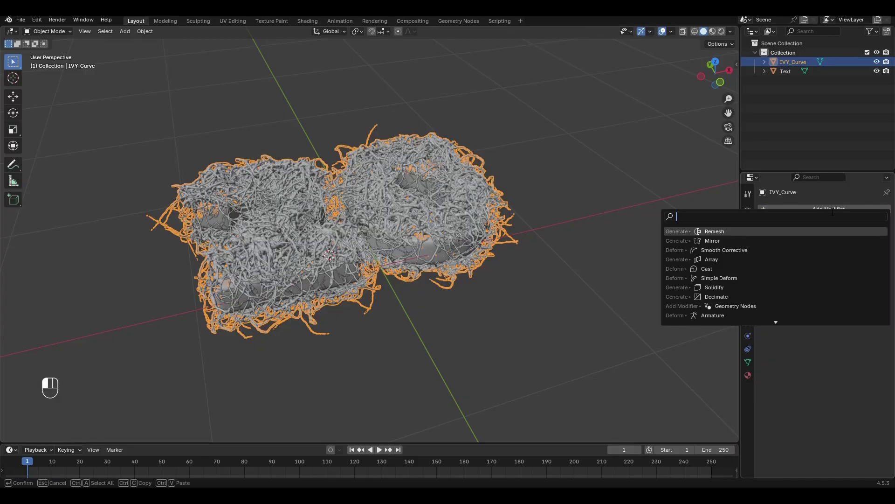
{"action": "type", "text": "smoo"}
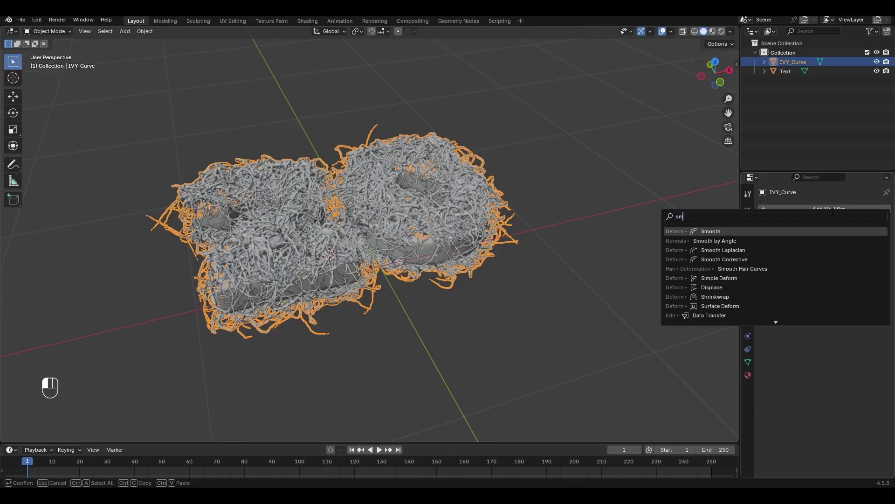
{"action": "left_click", "coordinate": [784, 259]}
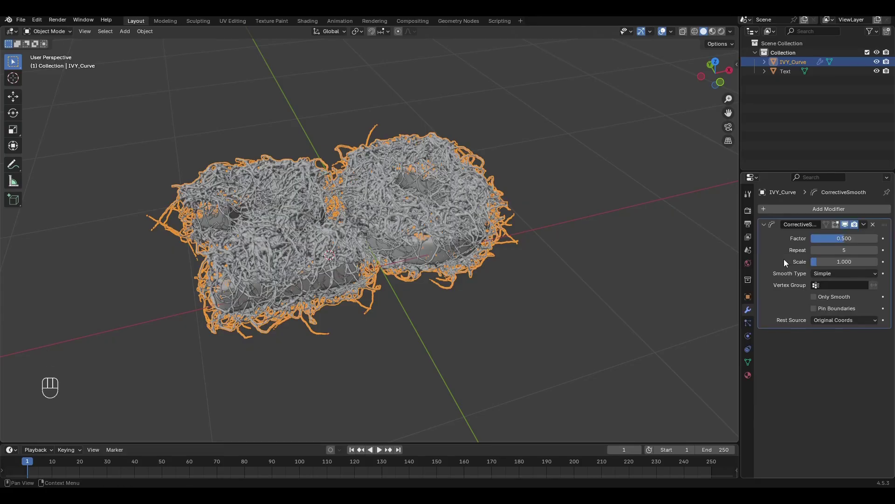
{"action": "left_click", "coordinate": [815, 297]}
Set the corrective smooth to 50 repeats and factor 1, then apply it
{"action": "double_click", "coordinate": [834, 250]}
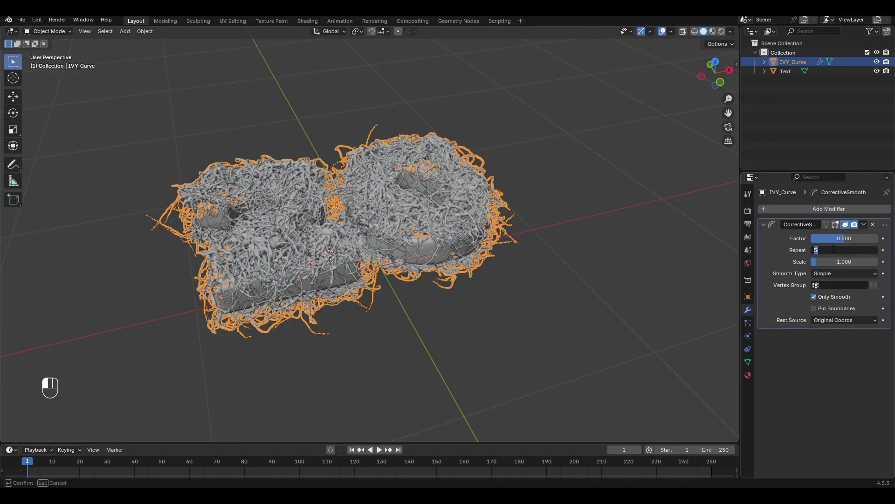
{"action": "type", "text": "50"}
{"action": "key", "text": "Return"}
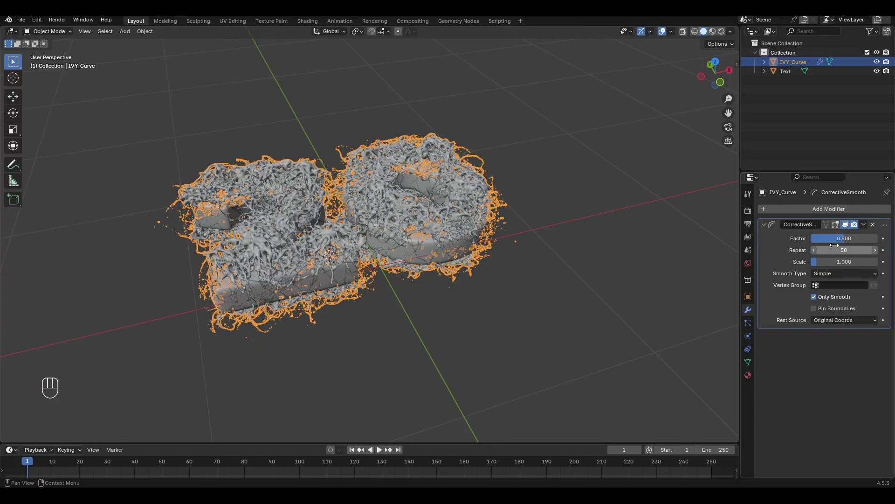
{"action": "double_click", "coordinate": [837, 239]}
{"action": "type", "text": "1"}
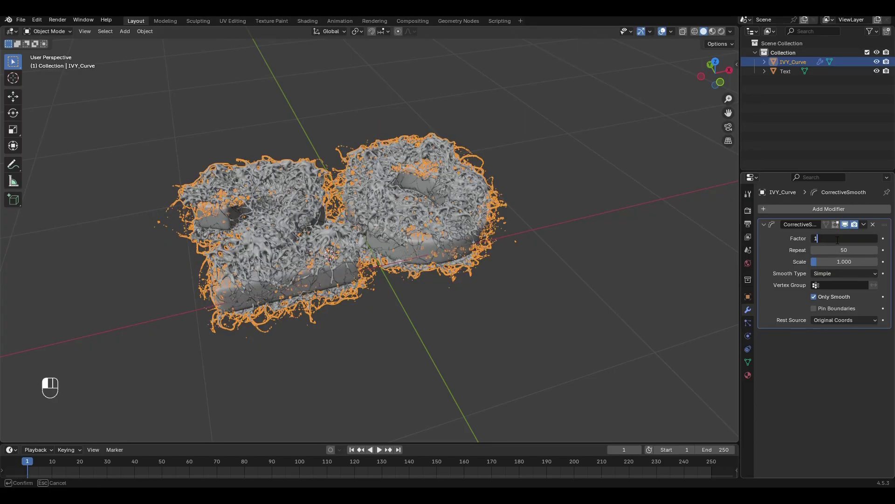
{"action": "key", "text": "Return"}
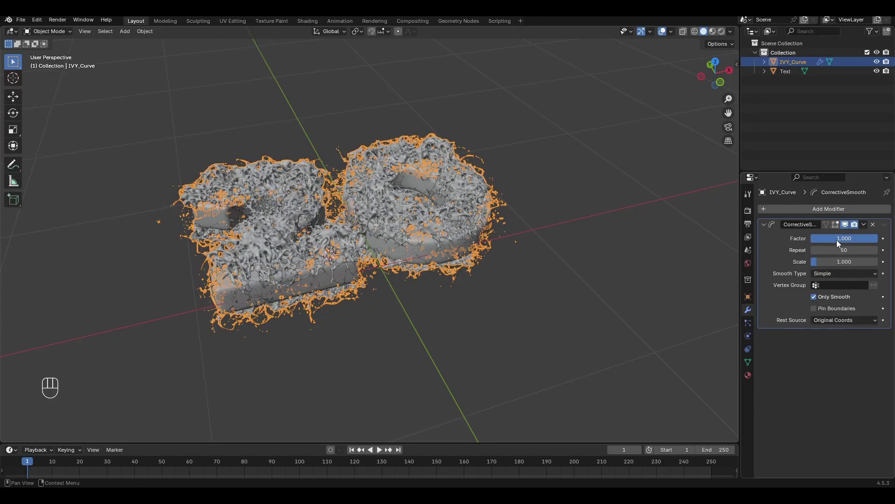
{"action": "left_click", "coordinate": [862, 227]}
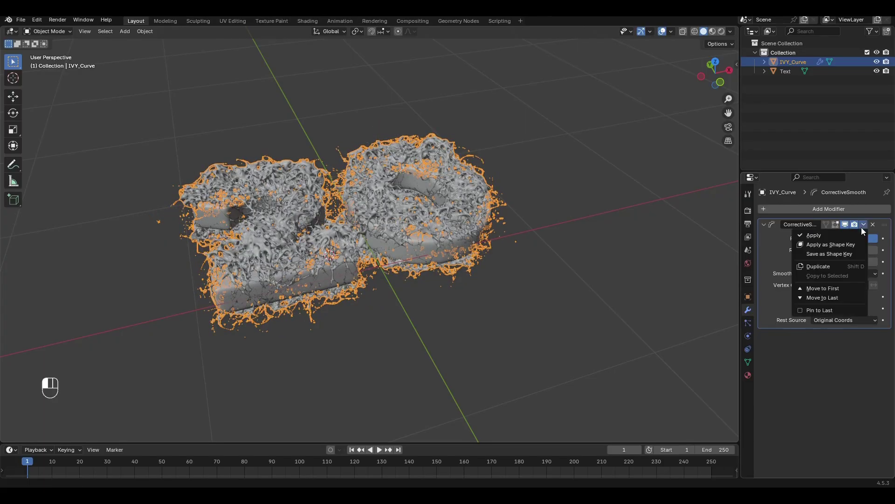
{"action": "left_click", "coordinate": [834, 235]}
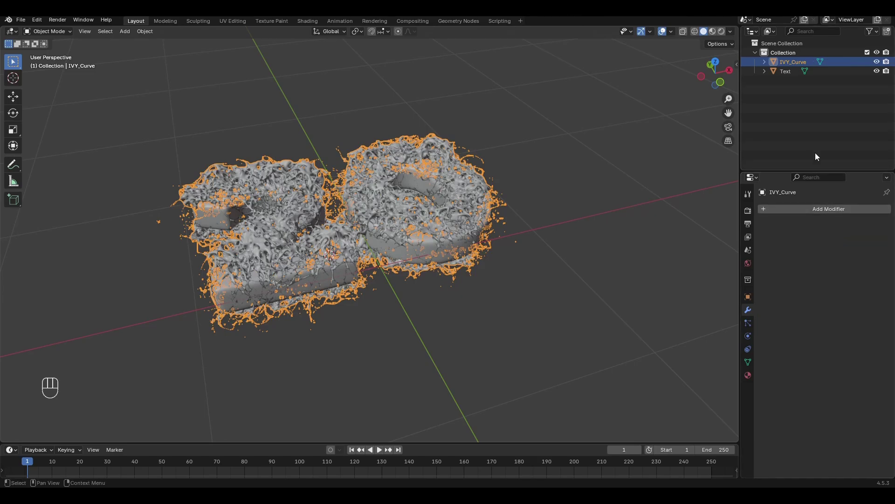
Join Text into IVY_Curve and rotate it 90° on X so the 20 stands upright
{"action": "left_click", "coordinate": [818, 71], "text": "shift"}
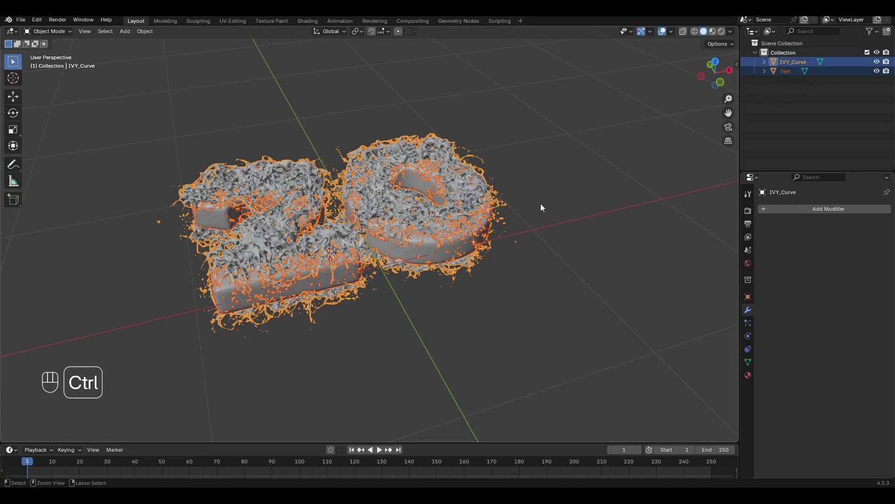
{"action": "key", "text": "ctrl+j"}
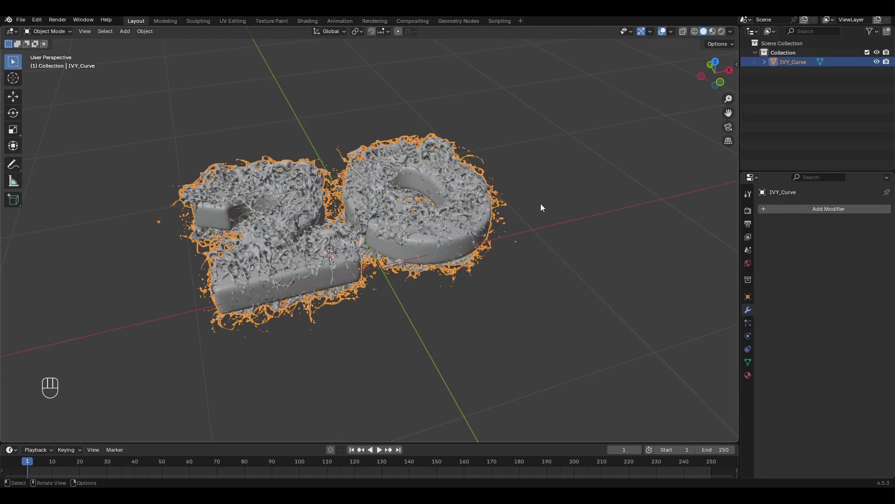
{"action": "key", "text": "KP_1"}
{"action": "key", "text": "r"}
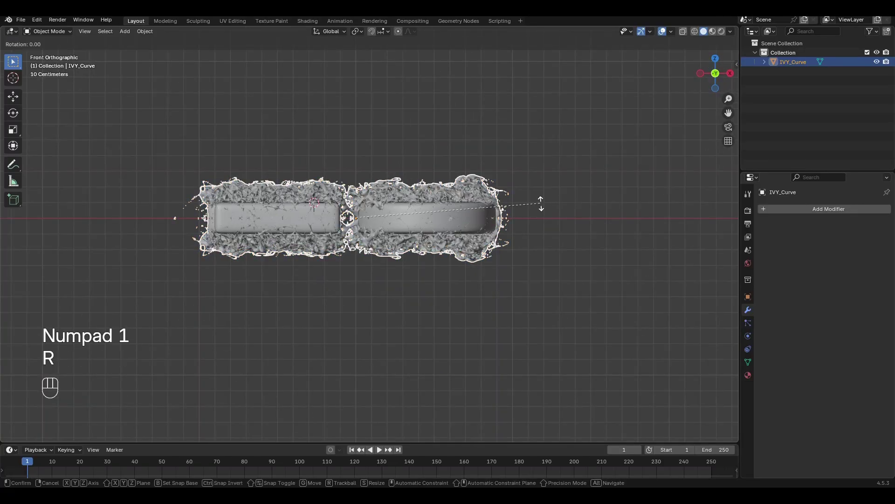
{"action": "key", "text": "x"}
{"action": "key", "text": "9"}
{"action": "key", "text": "0"}
{"action": "key", "text": "Return"}
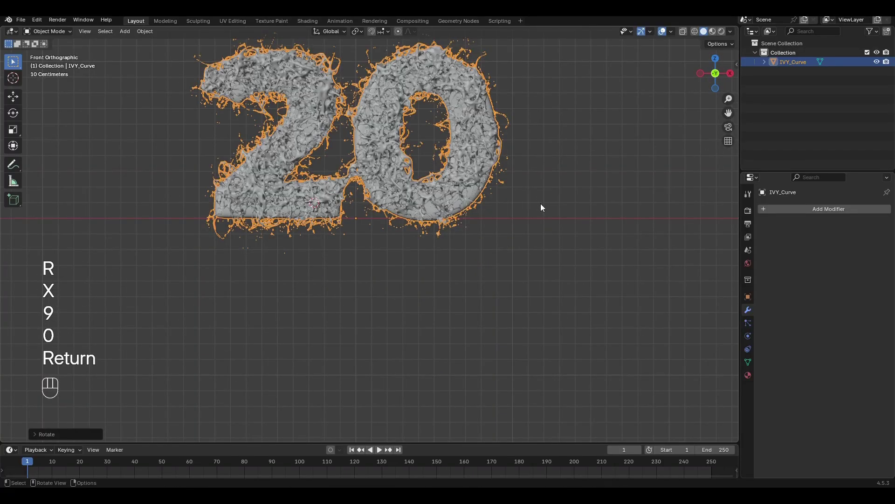
Give the 20 a slight trackball tilt, then deselect it
{"action": "middle_click_drag", "start_coordinate": [541, 203], "coordinate": [549, 271], "text": "shift"}
{"action": "key", "text": "r"}
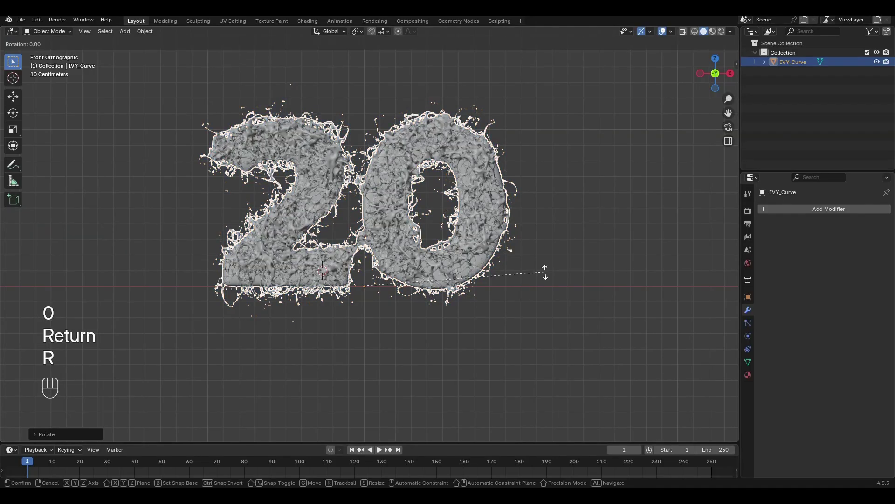
{"action": "key", "text": "r"}
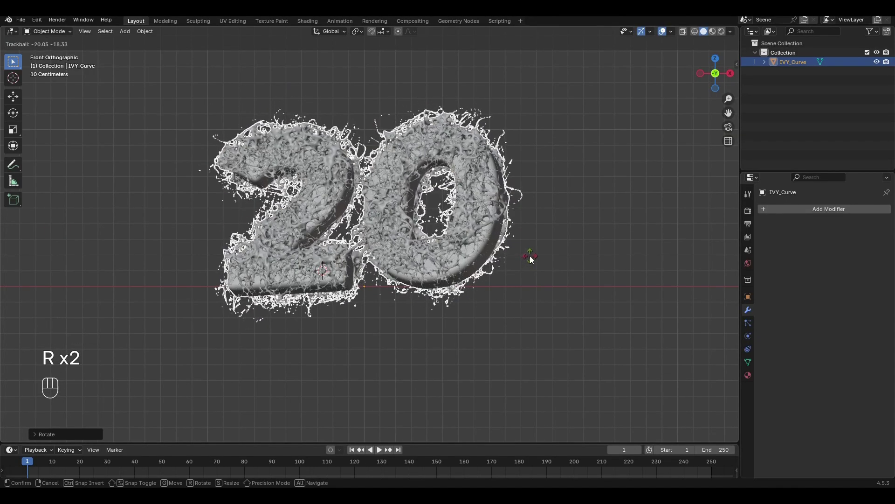
{"action": "left_click", "coordinate": [531, 260]}
{"action": "left_click", "coordinate": [537, 260]}
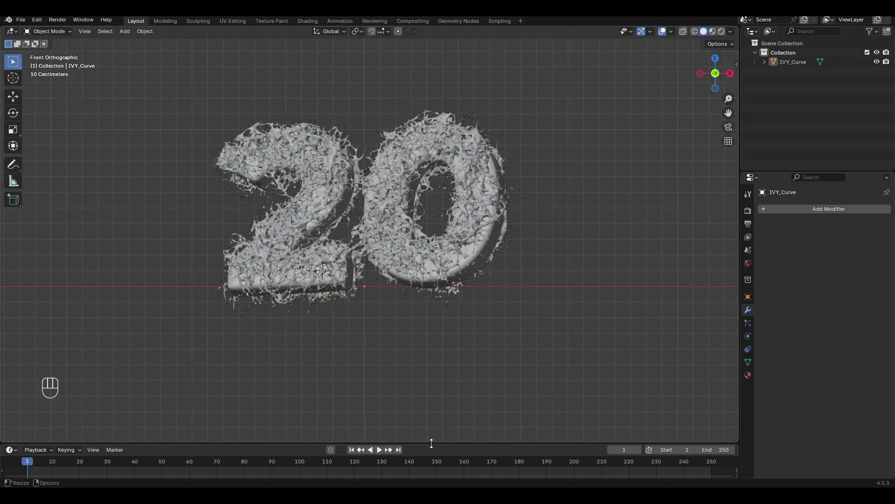
Turn the enlarged bottom area into a sidebar-free Shader Editor and view the 20 in Material Preview
{"action": "left_click_drag", "start_coordinate": [429, 443], "coordinate": [446, 238]}
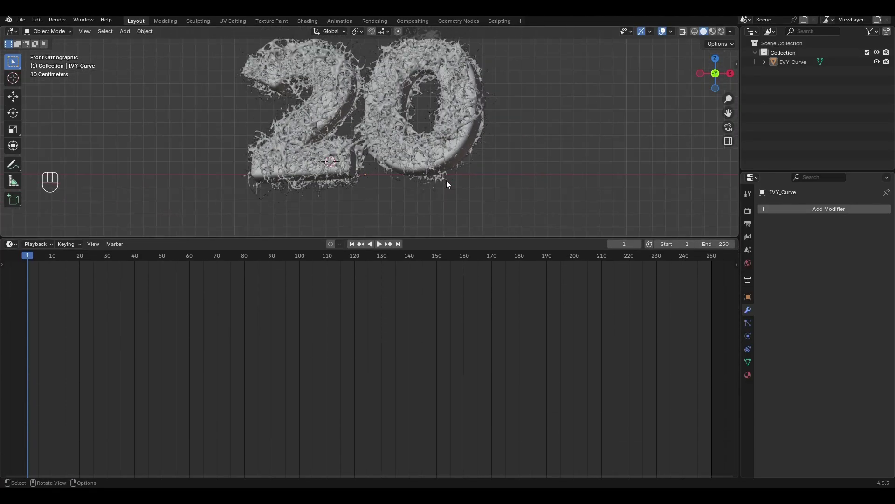
{"action": "middle_click_drag", "start_coordinate": [446, 180], "coordinate": [447, 206], "text": "shift"}
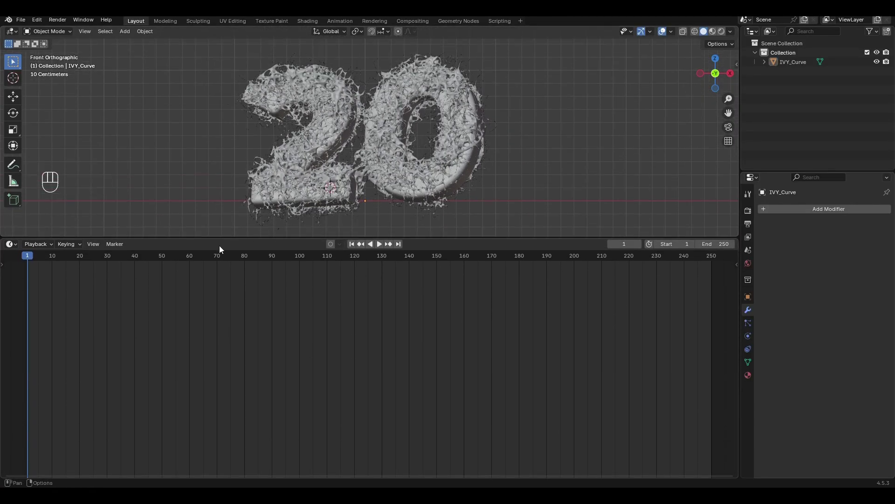
{"action": "left_click", "coordinate": [8, 245]}
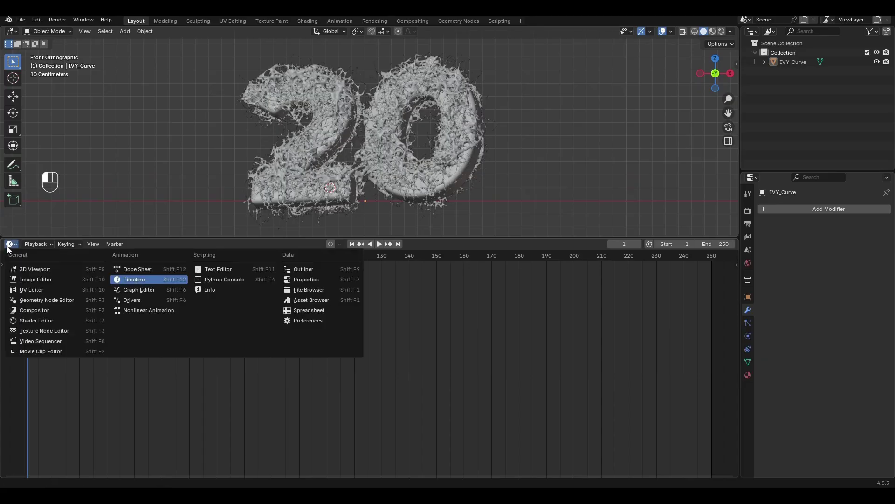
{"action": "left_click", "coordinate": [30, 321]}
{"action": "key", "text": "n"}
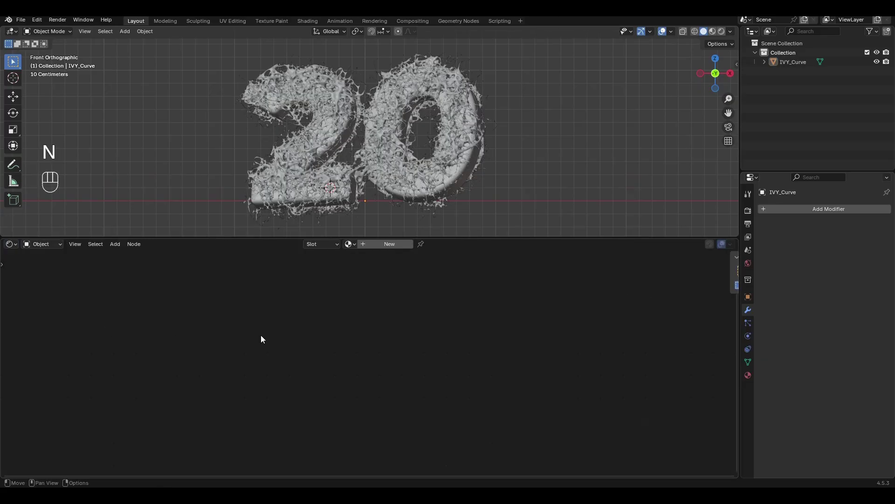
{"action": "left_click", "coordinate": [712, 31]}
Create a new material named 'metal' on the ivy-covered 20
{"action": "left_click", "coordinate": [460, 136]}
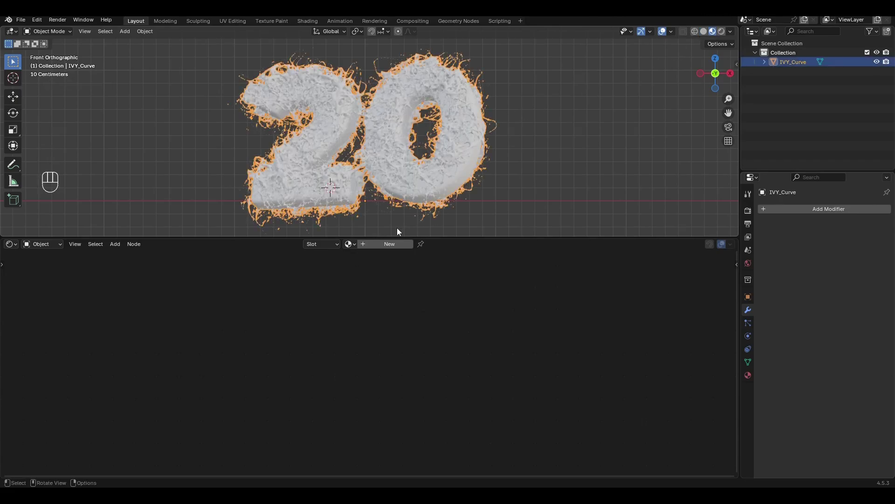
{"action": "left_click", "coordinate": [385, 244]}
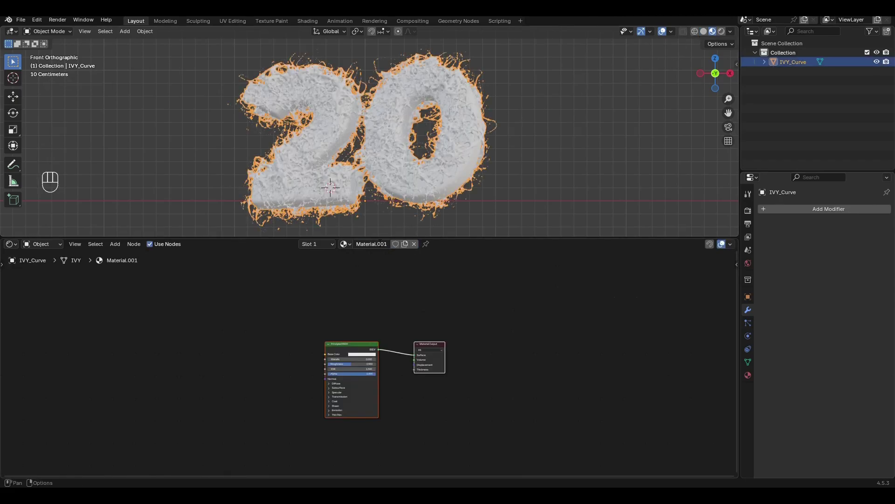
{"action": "double_click", "coordinate": [380, 243]}
{"action": "type", "text": "me"}
{"action": "key", "text": "Return"}
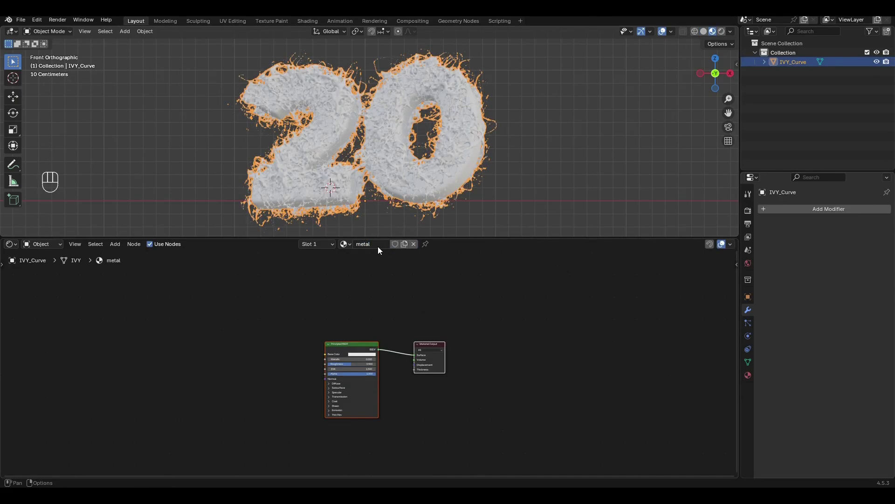
Give metal Metallic 1 and Roughness 0.2, then show the World shader nodes
{"action": "left_click", "coordinate": [356, 298]}
{"action": "scroll", "coordinate": [347, 324], "scroll_direction": "up", "scroll_amount": 2}
{"action": "scroll", "coordinate": [346, 328], "scroll_direction": "up", "scroll_amount": 3}
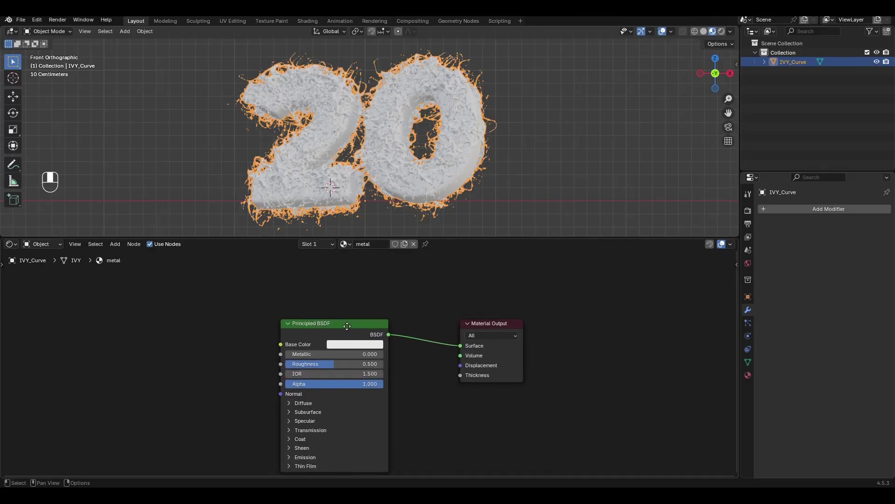
{"action": "middle_click_drag", "start_coordinate": [345, 327], "coordinate": [372, 298]}
{"action": "left_click_drag", "start_coordinate": [362, 327], "coordinate": [415, 317]}
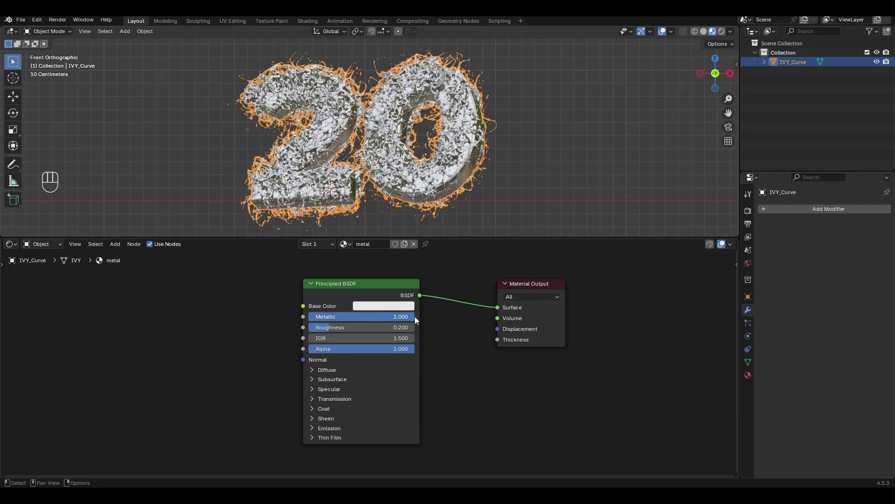
{"action": "left_click", "coordinate": [45, 244]}
{"action": "left_click", "coordinate": [43, 278]}
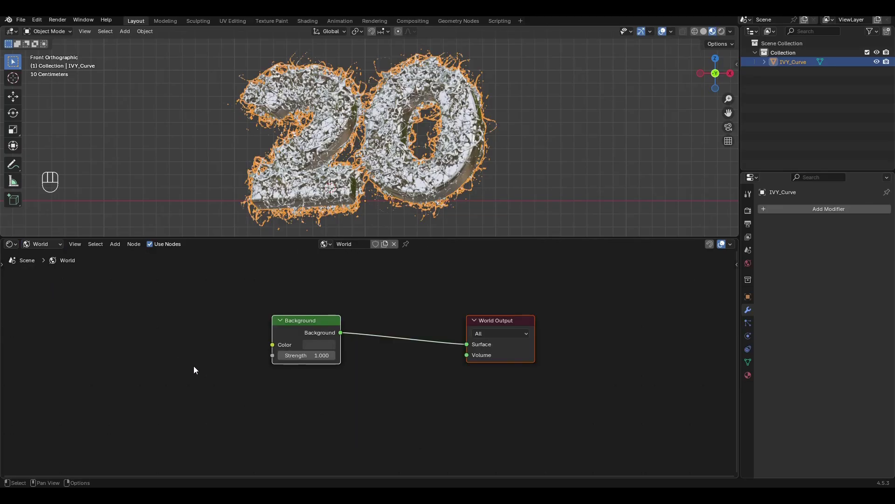
Insert a Mix Shader between the Background and World Output nodes
{"action": "key", "text": "shift+a"}
{"action": "left_click", "coordinate": [378, 368]}
{"action": "type", "text": "mix sh"}
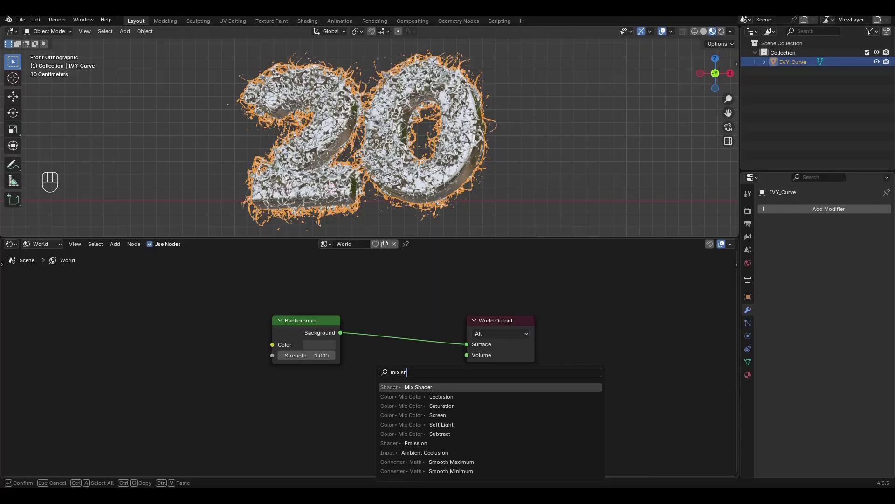
{"action": "key", "text": "Return"}
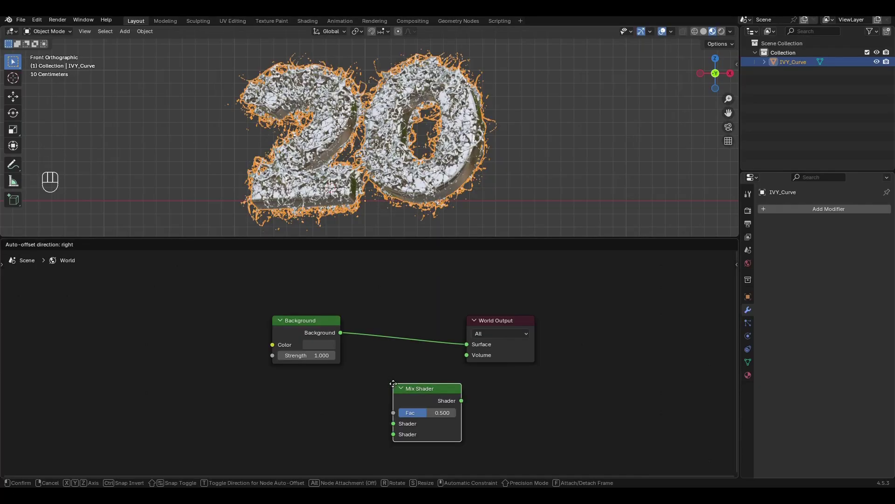
{"action": "left_click", "coordinate": [381, 319]}
Duplicate the Background node and plug the copy into the Mix Shader's second shader input
{"action": "left_click", "coordinate": [319, 330]}
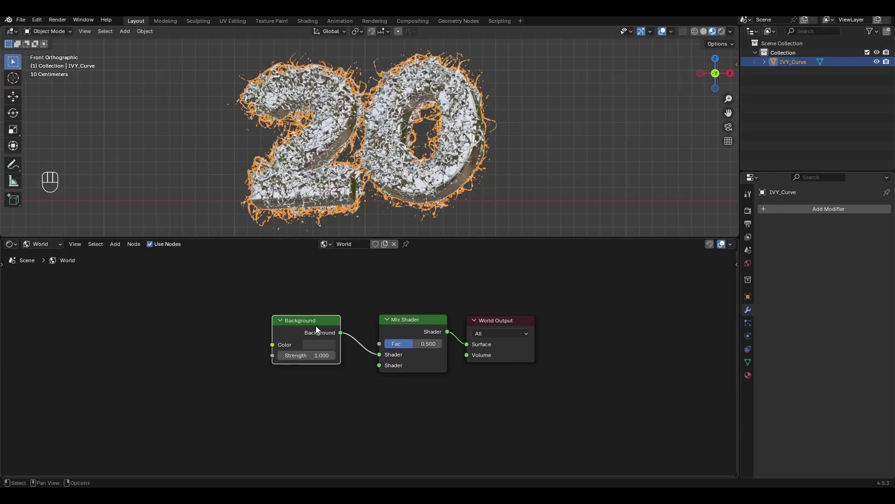
{"action": "key", "text": "shift+d"}
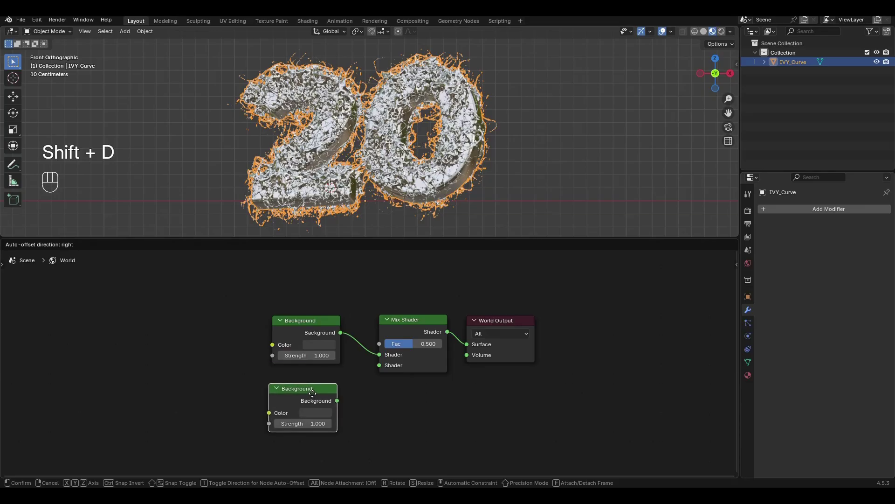
{"action": "left_click", "coordinate": [311, 416]}
{"action": "left_click_drag", "start_coordinate": [337, 400], "coordinate": [374, 369]}
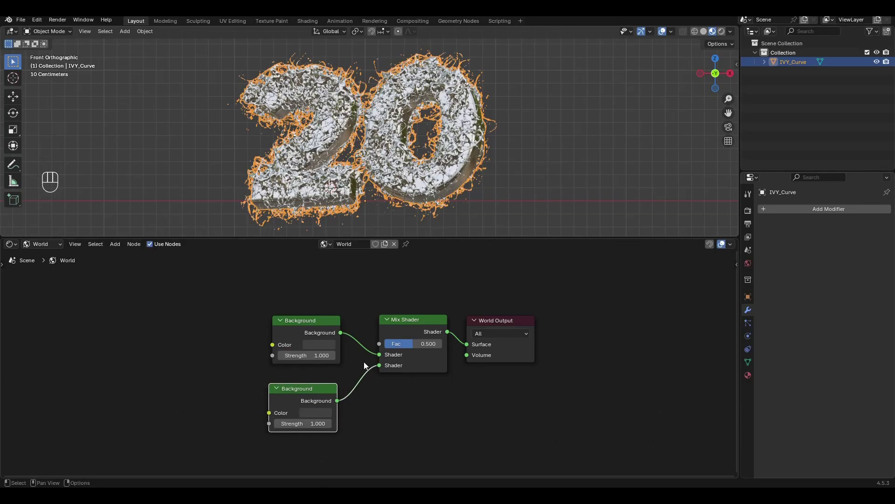
{"action": "scroll", "coordinate": [360, 357], "scroll_direction": "down", "scroll_amount": 2}
{"action": "middle_click_drag", "start_coordinate": [359, 357], "coordinate": [347, 409]}
Add a Light Path node whose Is Camera Ray drives the Mix Shader factor
{"action": "key", "text": "shift+a"}
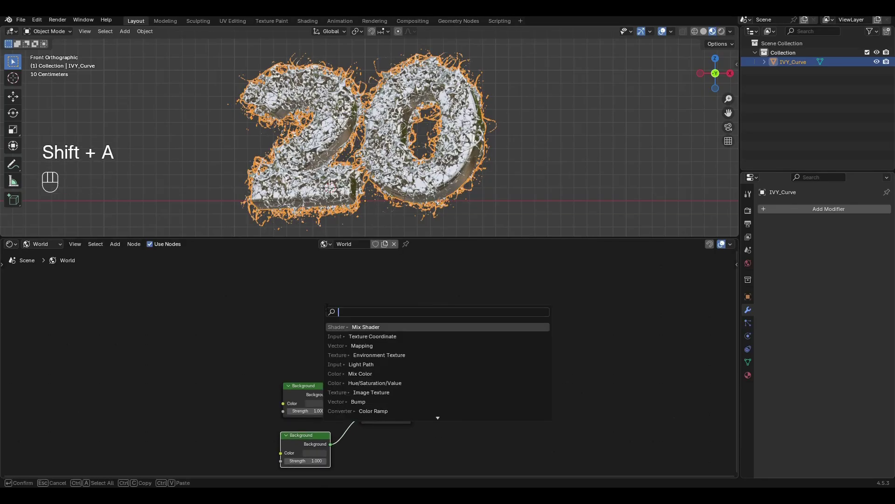
{"action": "type", "text": "li"}
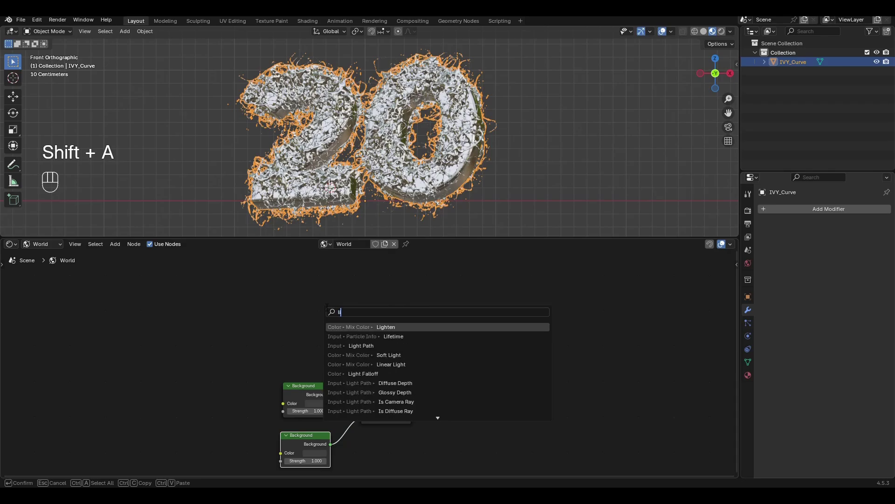
{"action": "key", "text": "Down"}
{"action": "key", "text": "Down"}
{"action": "key", "text": "Return"}
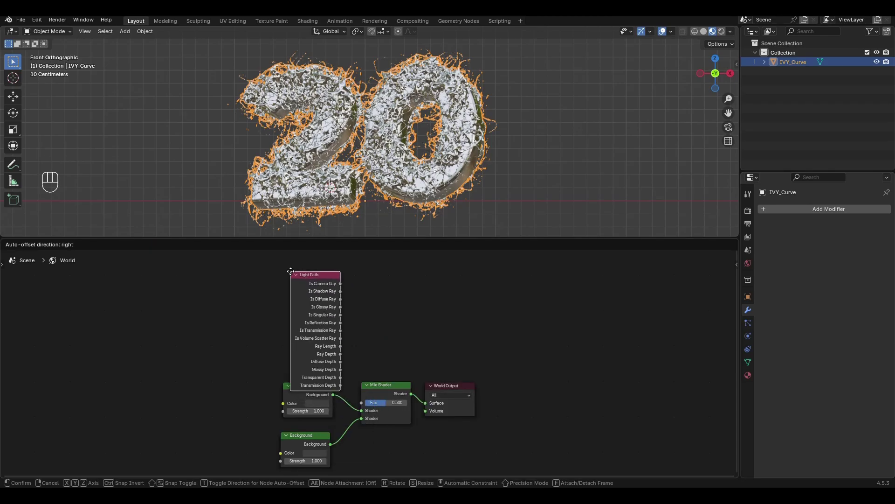
{"action": "left_click", "coordinate": [282, 276]}
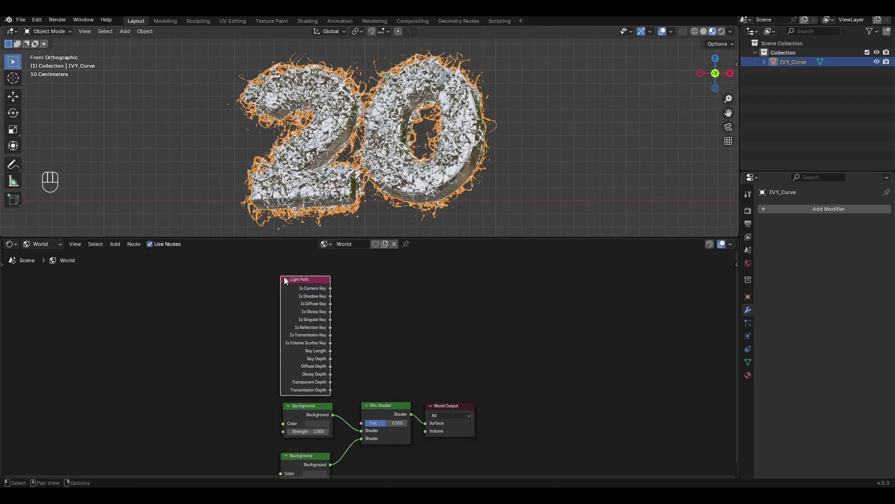
{"action": "left_click_drag", "start_coordinate": [329, 288], "coordinate": [355, 419]}
{"action": "middle_click_drag", "start_coordinate": [368, 391], "coordinate": [428, 335]}
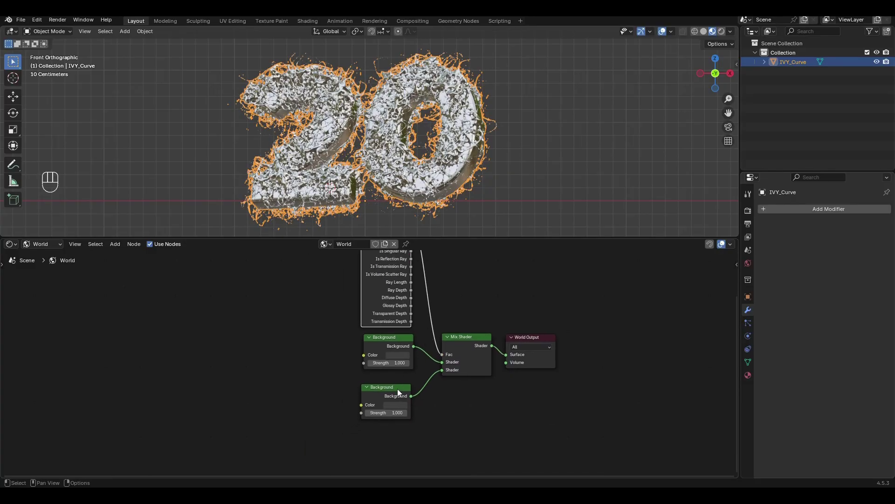
Set the lower Background node's colour to black
{"action": "left_click", "coordinate": [396, 404]}
{"action": "left_click_drag", "start_coordinate": [448, 327], "coordinate": [457, 366]}
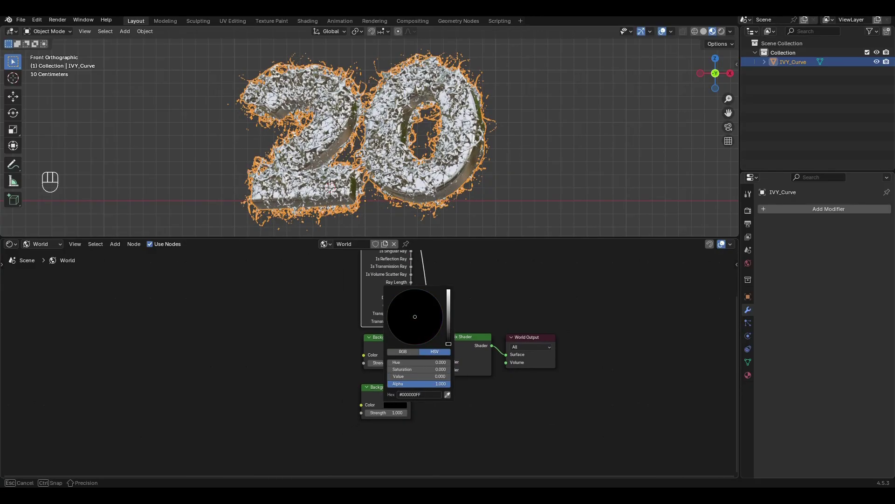
{"action": "middle_click_drag", "start_coordinate": [308, 363], "coordinate": [370, 357]}
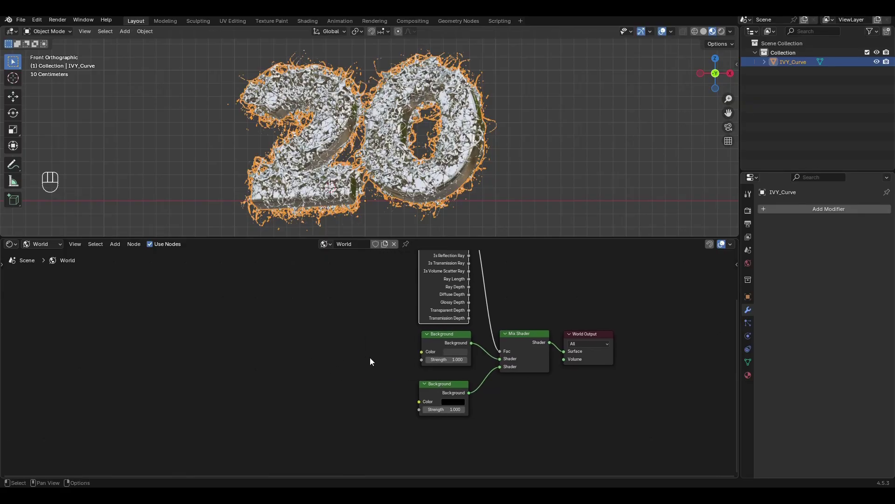
Add an Environment Texture feeding the upper Background's colour
{"action": "key", "text": "shift+a"}
{"action": "type", "text": "env"}
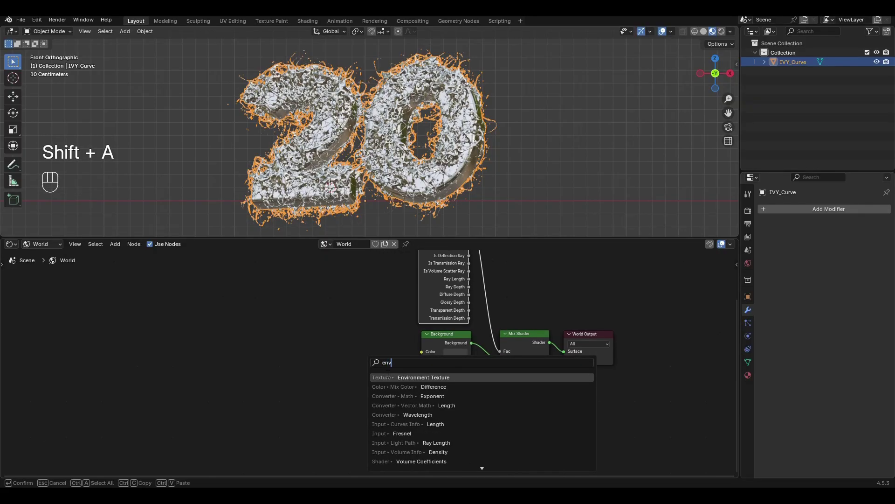
{"action": "key", "text": "Return"}
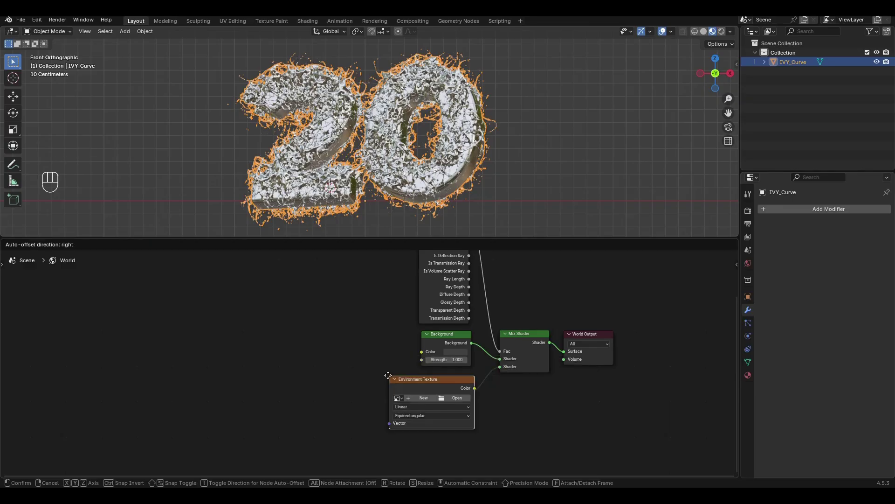
{"action": "left_click", "coordinate": [322, 330]}
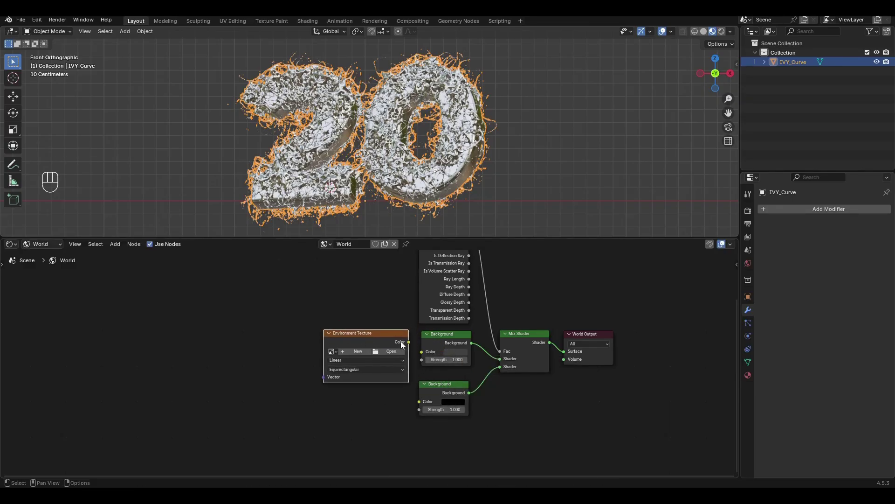
{"action": "left_click_drag", "start_coordinate": [409, 342], "coordinate": [421, 351]}
{"action": "middle_click_drag", "start_coordinate": [296, 344], "coordinate": [373, 334]}
Add a Mapping node linked into the Environment Texture's Vector input
{"action": "key", "text": "shift+a"}
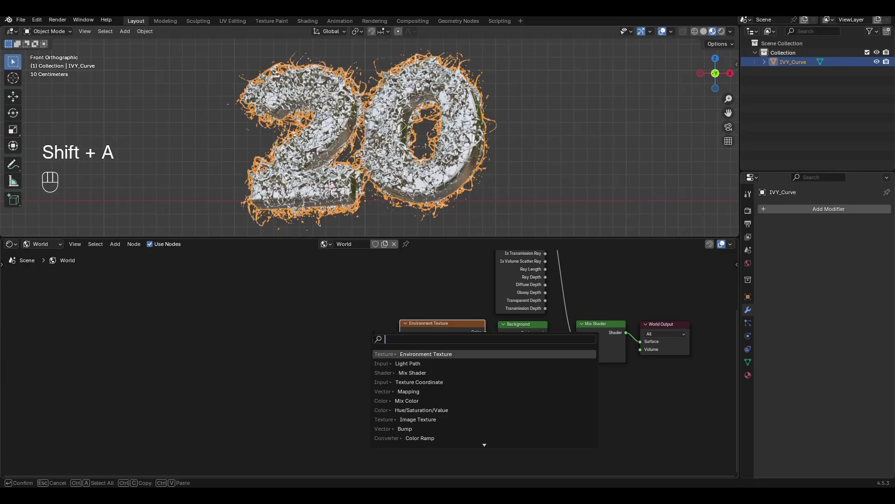
{"action": "type", "text": "mapp"}
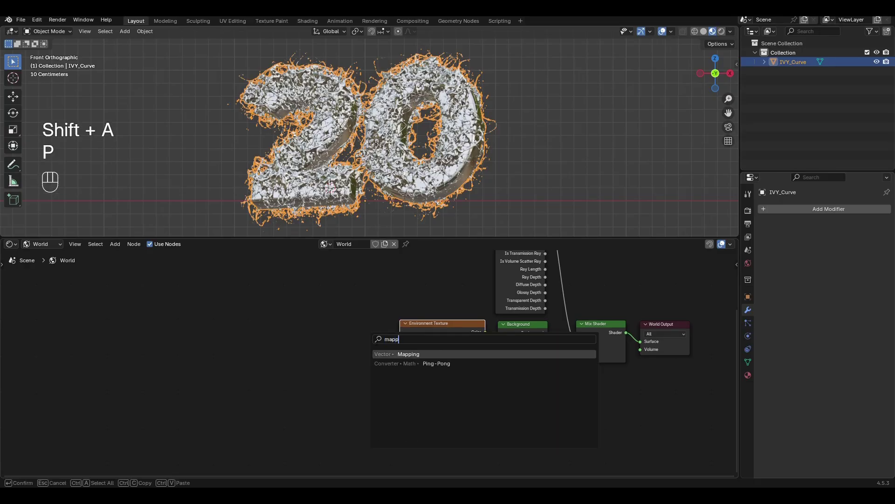
{"action": "left_click", "coordinate": [381, 353]}
{"action": "left_click", "coordinate": [343, 322]}
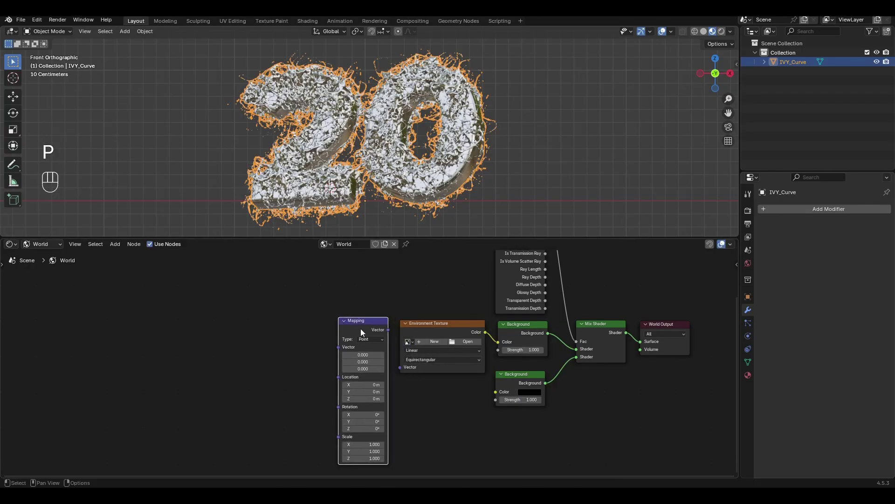
{"action": "left_click_drag", "start_coordinate": [387, 330], "coordinate": [401, 367]}
{"action": "middle_click_drag", "start_coordinate": [315, 353], "coordinate": [381, 343]}
Add a Texture Coordinate node feeding Generated coordinates into the Mapping node
{"action": "key", "text": "shift+a"}
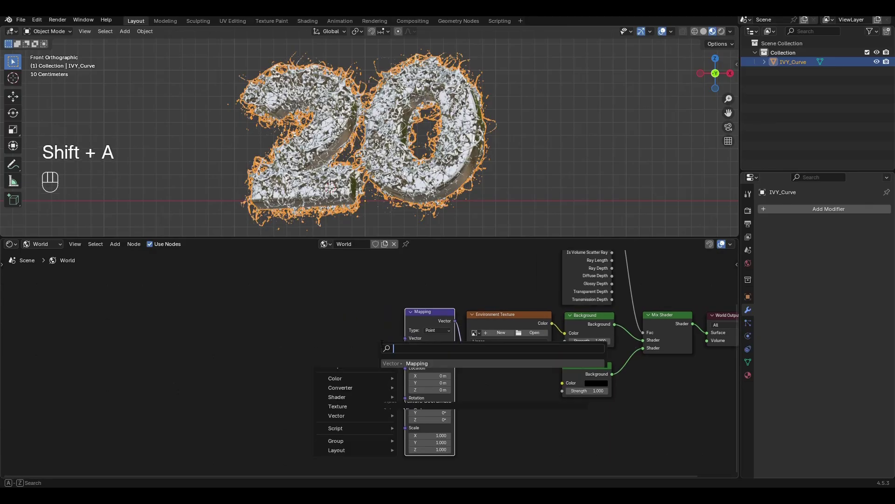
{"action": "type", "text": "text"}
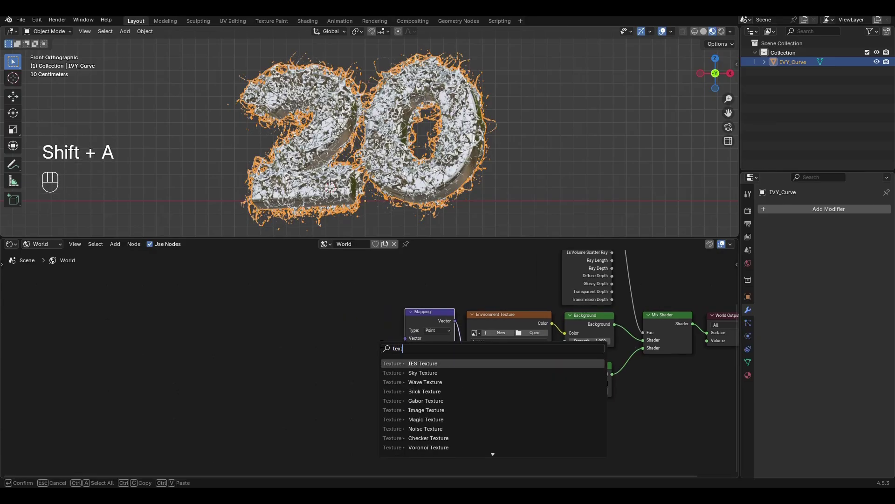
{"action": "type", "text": "ure c"}
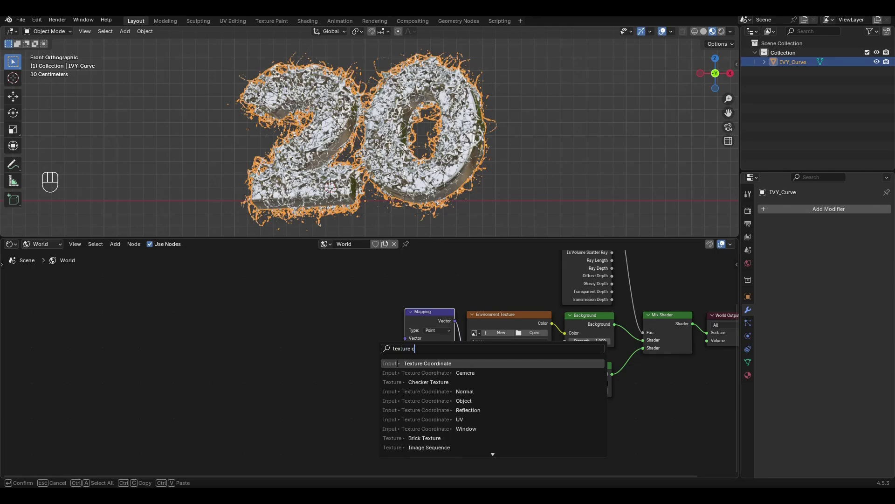
{"action": "left_click", "coordinate": [396, 364]}
{"action": "left_click", "coordinate": [343, 309]}
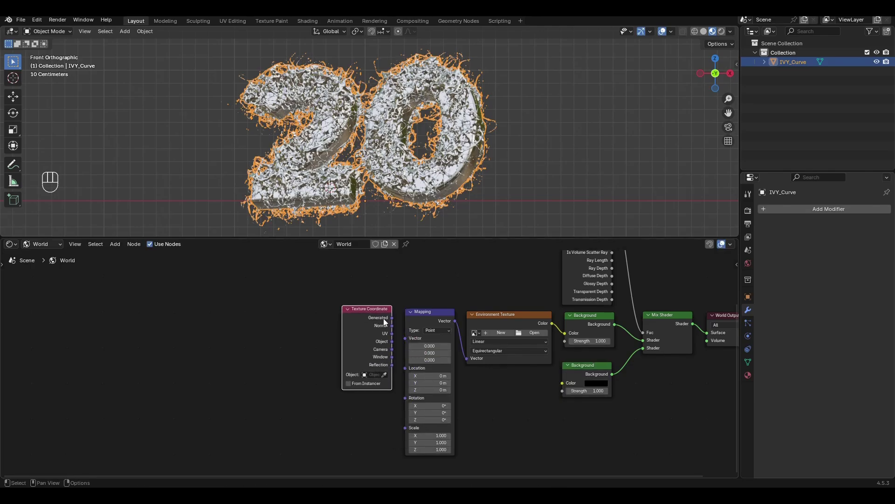
{"action": "left_click_drag", "start_coordinate": [392, 317], "coordinate": [404, 336]}
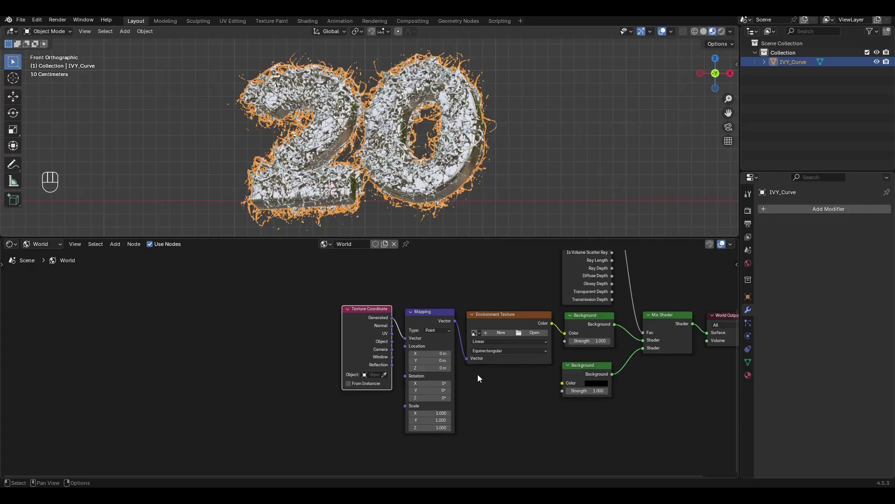
{"action": "middle_click_drag", "start_coordinate": [478, 374], "coordinate": [344, 353]}
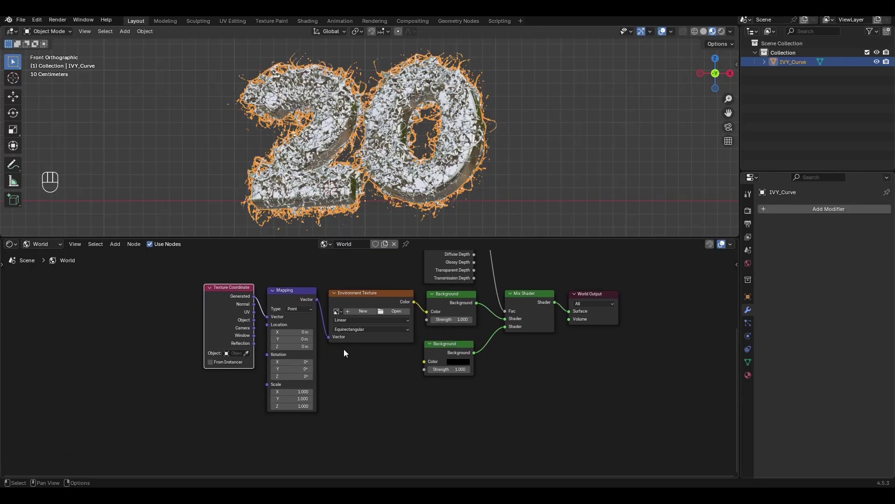
{"action": "left_click", "coordinate": [395, 311]}
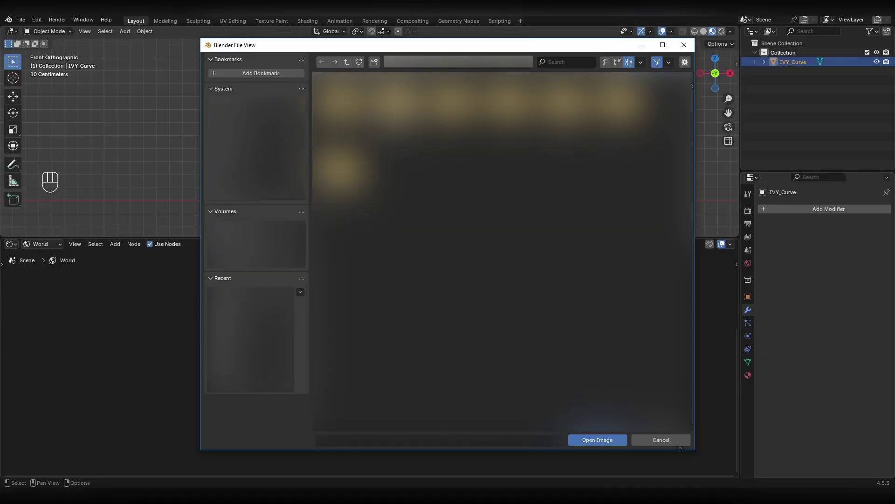
Load studio_small_09_2k.exr as the world HDRI and replace the node editor with a slim Timeline below an enlarged viewport
{"action": "double_click", "coordinate": [558, 385]}
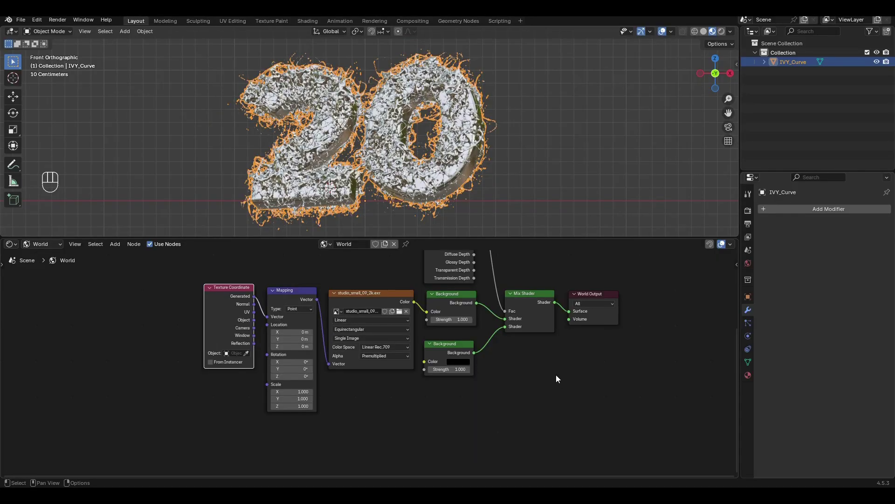
{"action": "left_click", "coordinate": [11, 244]}
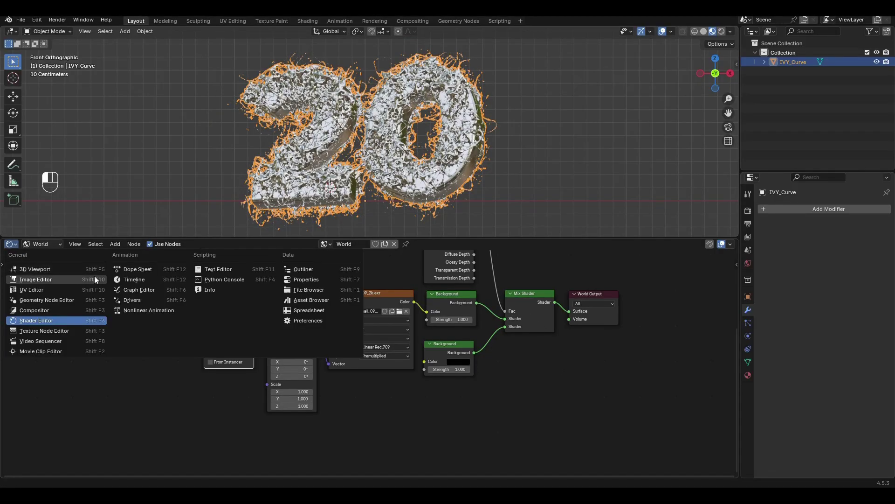
{"action": "left_click", "coordinate": [121, 279]}
{"action": "left_click_drag", "start_coordinate": [224, 238], "coordinate": [210, 437]}
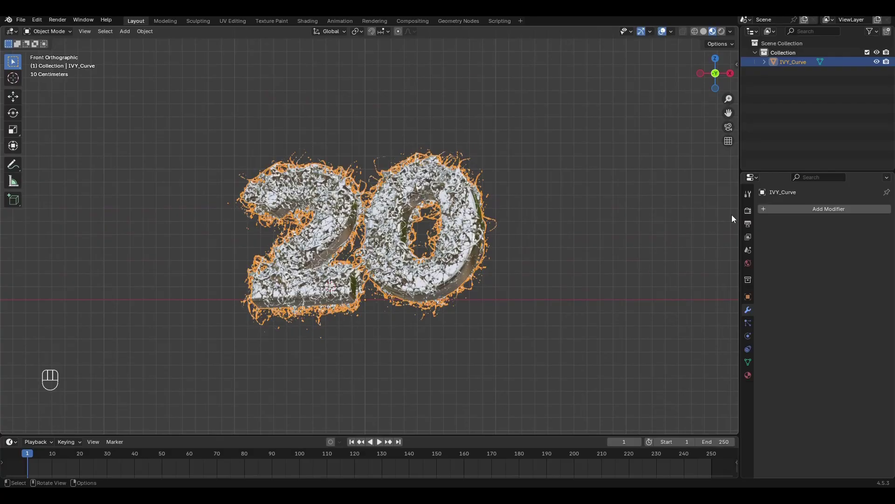
Set the render engine to Cycles with viewport denoising enabled
{"action": "left_click", "coordinate": [747, 210]}
{"action": "left_click", "coordinate": [819, 209]}
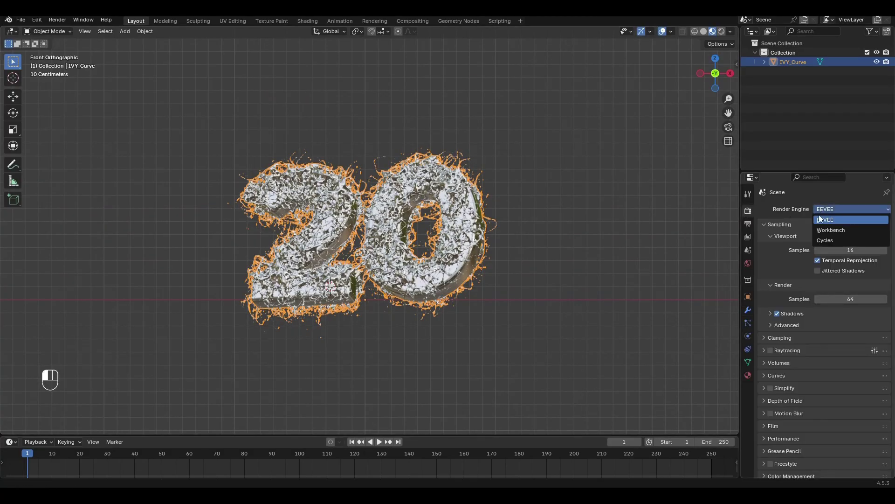
{"action": "left_click", "coordinate": [822, 241]}
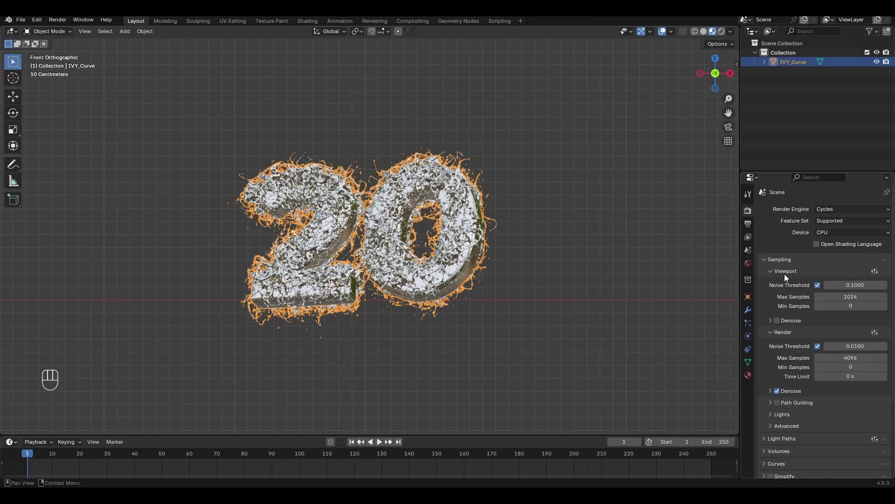
{"action": "left_click", "coordinate": [777, 320]}
Apply the Medium High Contrast colour management look and preview the ivy-covered 20 in Rendered shading
{"action": "scroll", "coordinate": [790, 318], "scroll_direction": "down", "scroll_amount": 5}
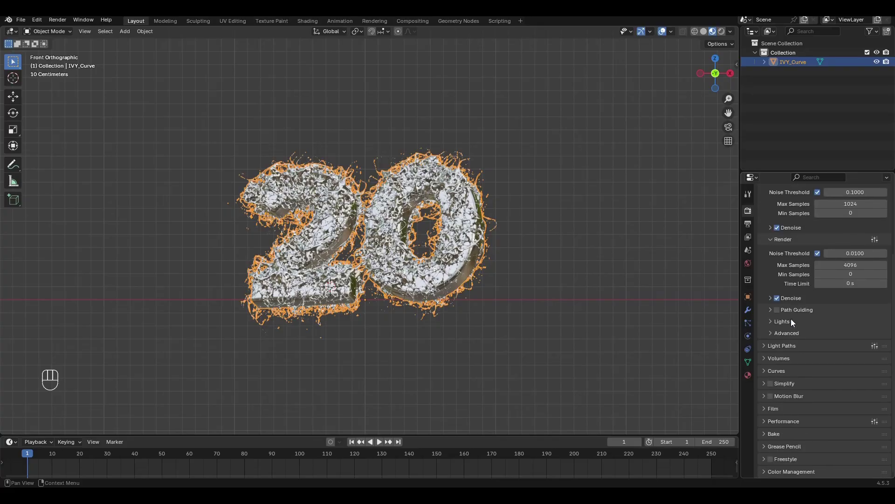
{"action": "left_click", "coordinate": [771, 470]}
{"action": "scroll", "coordinate": [770, 468], "scroll_direction": "down", "scroll_amount": 4}
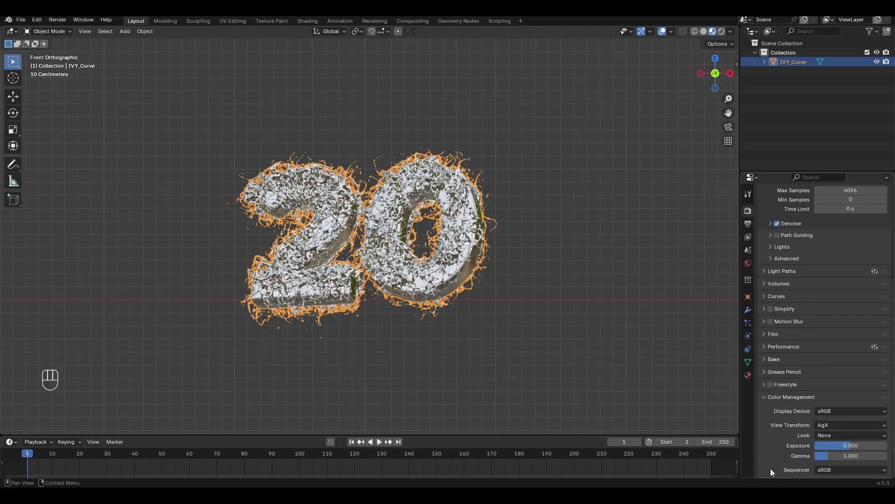
{"action": "left_click", "coordinate": [824, 435]}
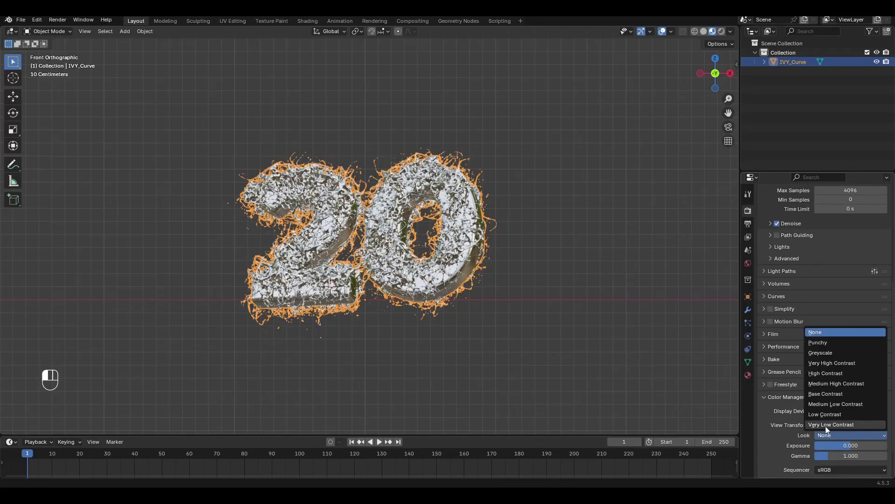
{"action": "left_click", "coordinate": [827, 384]}
{"action": "scroll", "coordinate": [785, 410], "scroll_direction": "up", "scroll_amount": 9}
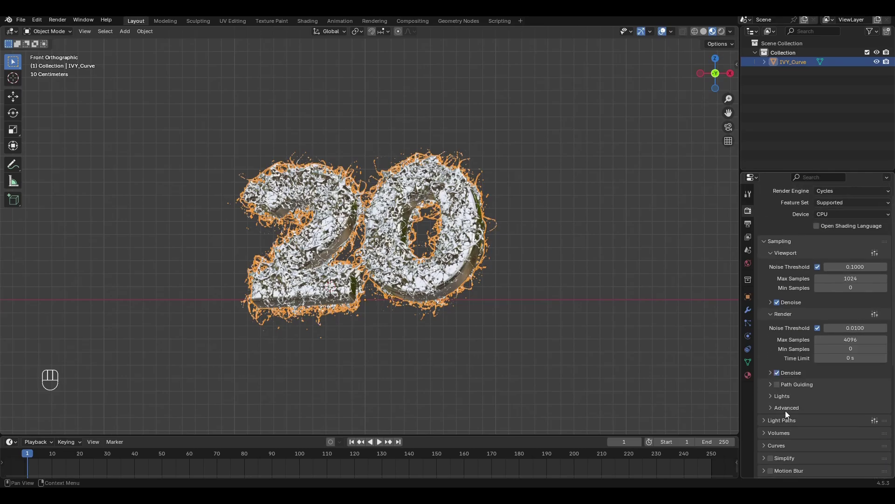
{"action": "left_click", "coordinate": [722, 31]}
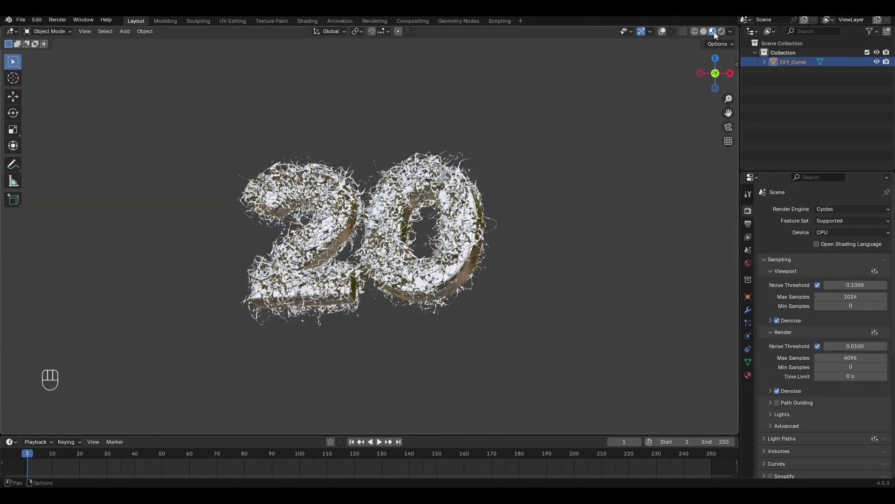